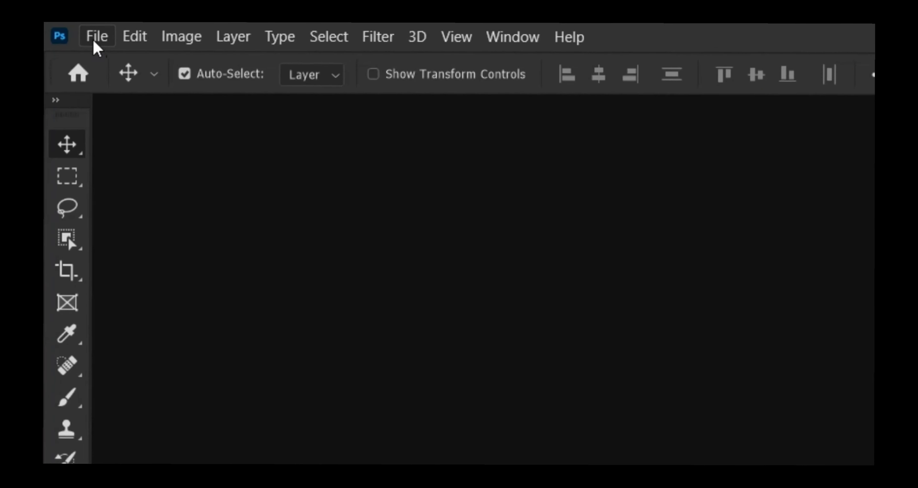
# Create a new 1280 × 720 px, 300 ppi RGB document with a white background
pyautogui.click(95, 42)
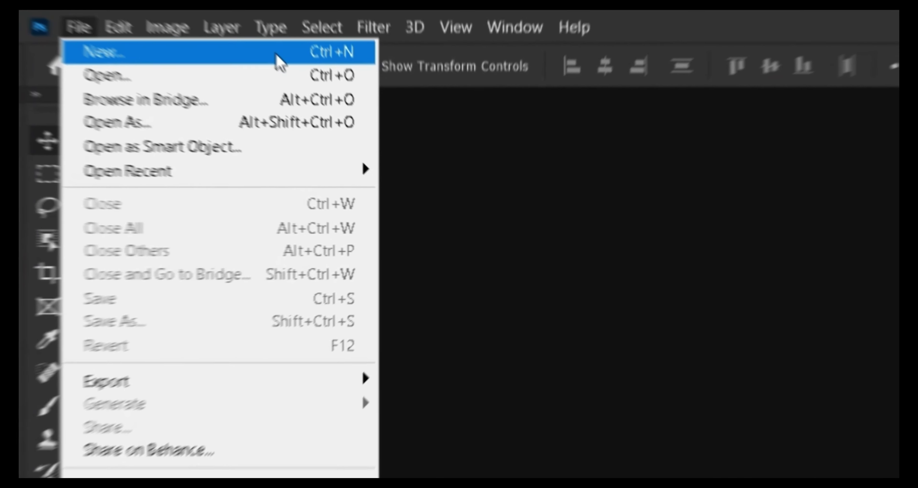
pyautogui.click(229, 58)
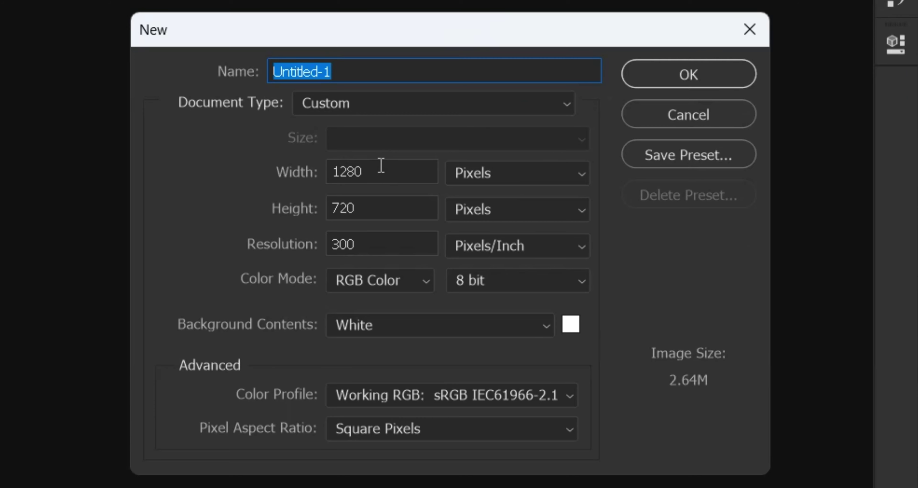
pyautogui.doubleClick(413, 145)
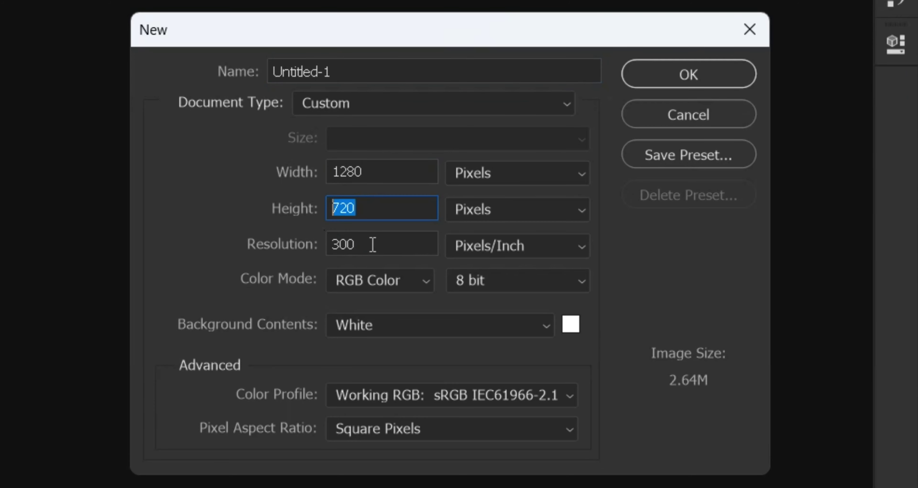
pyautogui.press('Tab')
pyautogui.click(352, 280)
pyautogui.click(406, 345)
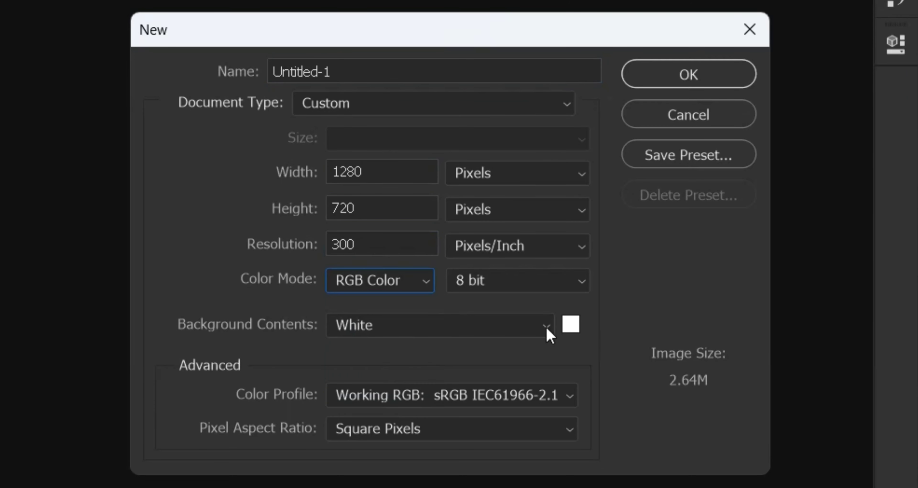
pyautogui.click(655, 83)
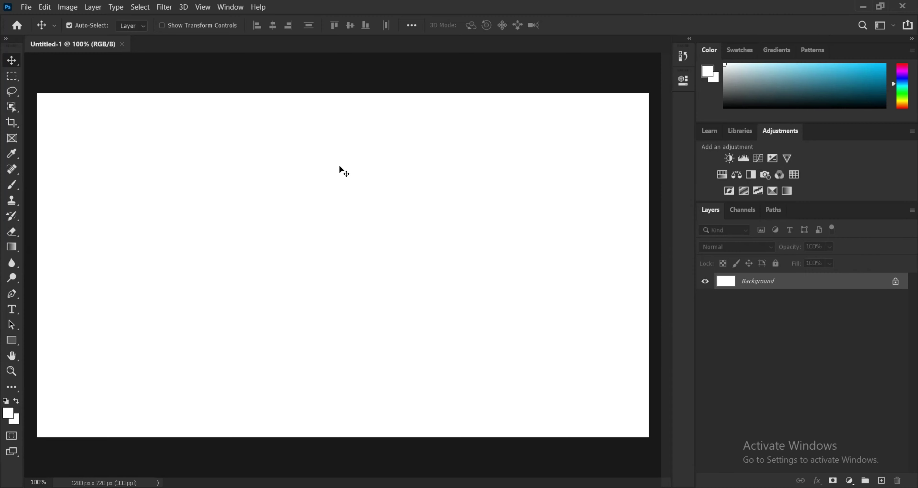
# Drag the player-with-trophy photo from File Explorer into the document and shift it left
pyautogui.scroll(-1, 313, 270)
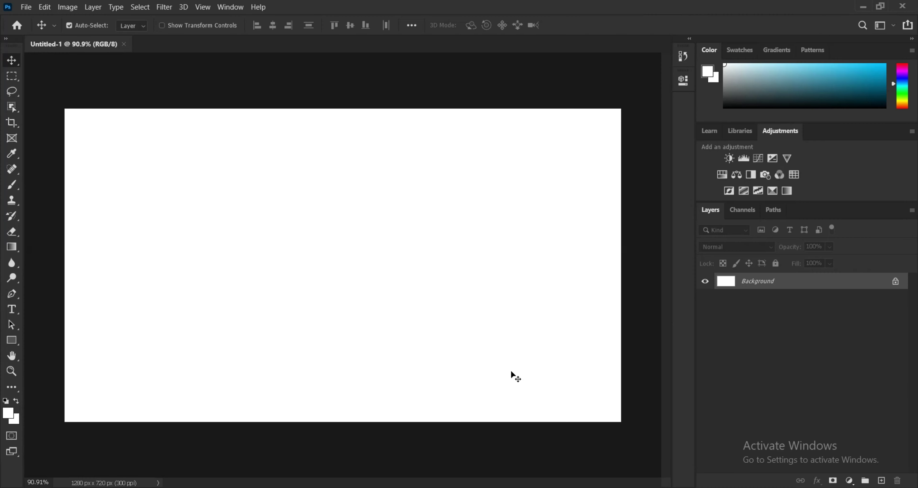
pyautogui.hotkey('alt', 'Tab')
pyautogui.moveTo(143, 126); pyautogui.dragTo(512, 485)
pyautogui.moveTo(410, 224); pyautogui.dragTo(311, 223)
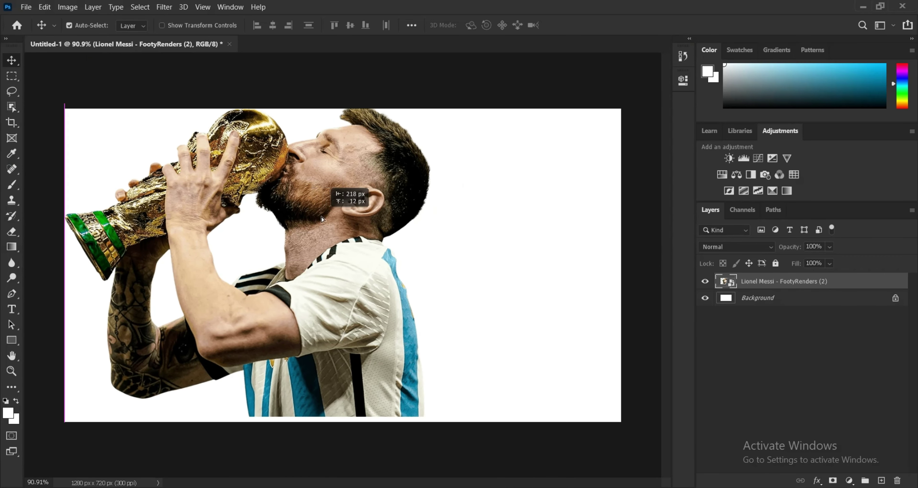
# Scale the photo down and position it toward the canvas's left side
pyautogui.hotkey('ctrl', 't')
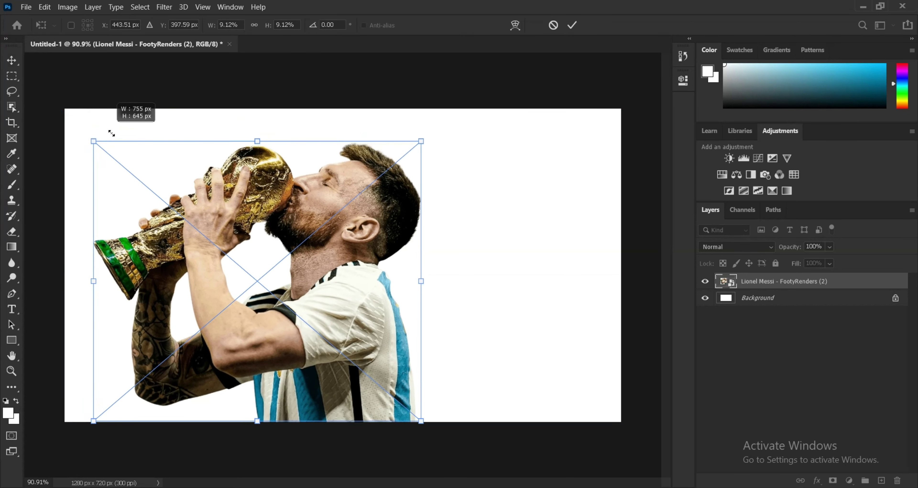
pyautogui.moveTo(55, 109); pyautogui.dragTo(108, 153)
pyautogui.moveTo(333, 320); pyautogui.dragTo(312, 300)
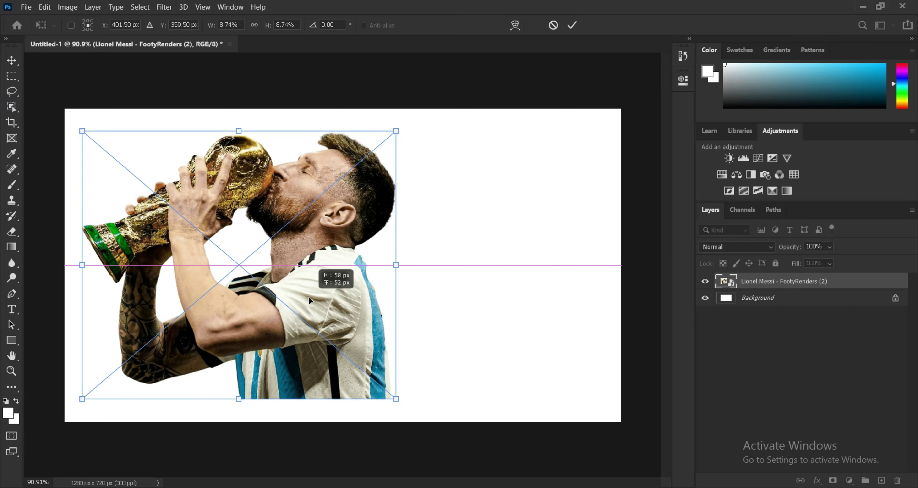
pyautogui.press('Return')
pyautogui.hotkey('ctrl', '1')
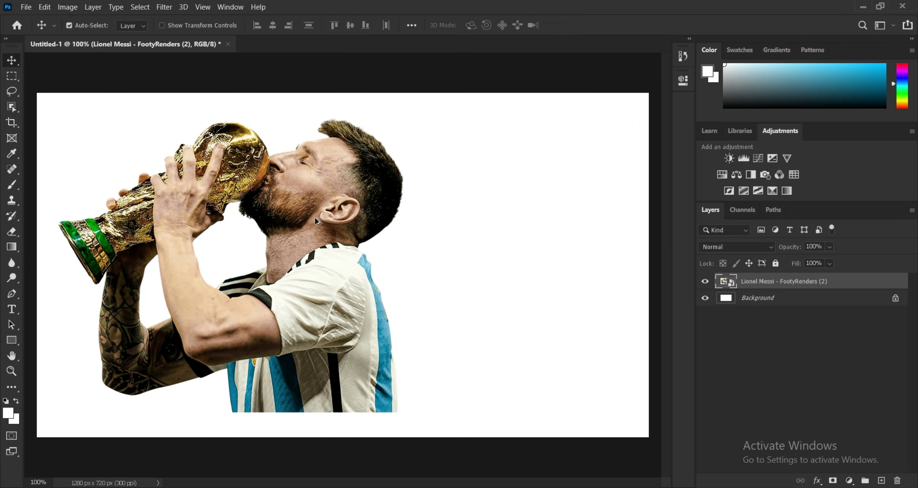
pyautogui.hotkey('ctrl', '0')
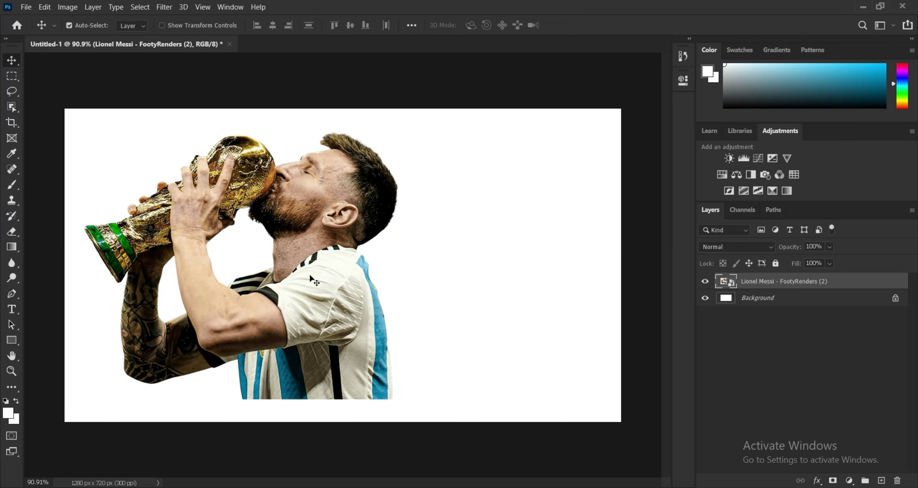
pyautogui.moveTo(310, 275); pyautogui.dragTo(307, 283)
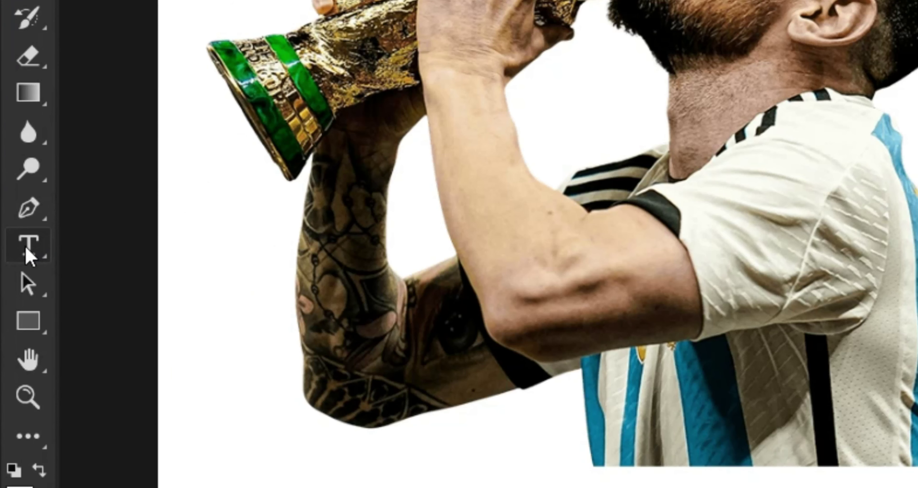
# Type 'Messi' with the Vertical Type Tool on the right side of the canvas
pyautogui.rightClick(11, 310)
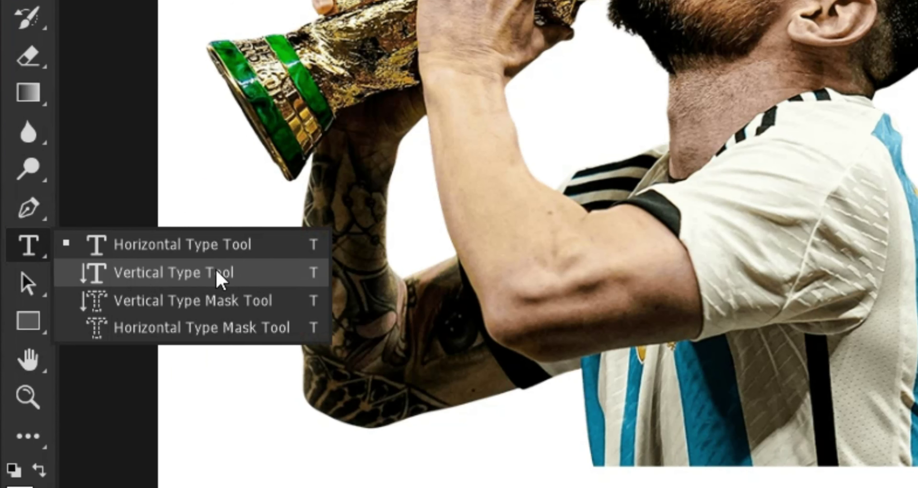
pyautogui.click(218, 278)
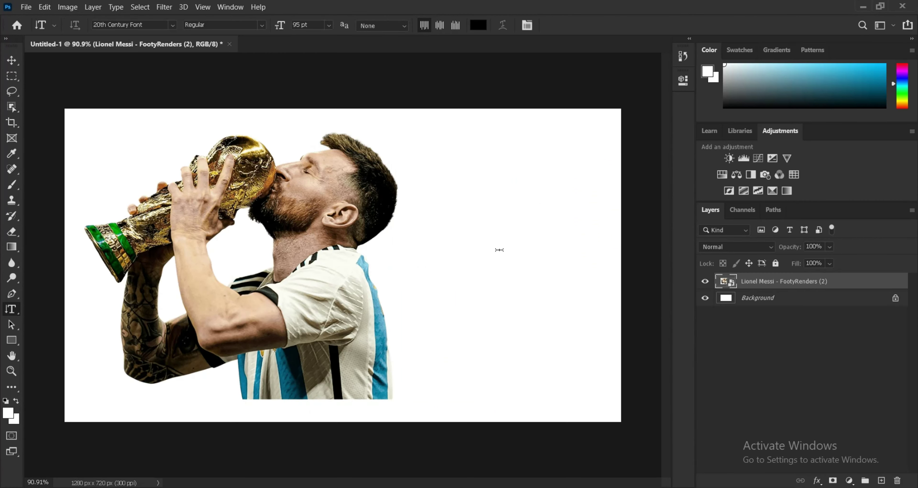
pyautogui.click(499, 248)
pyautogui.write('Me')
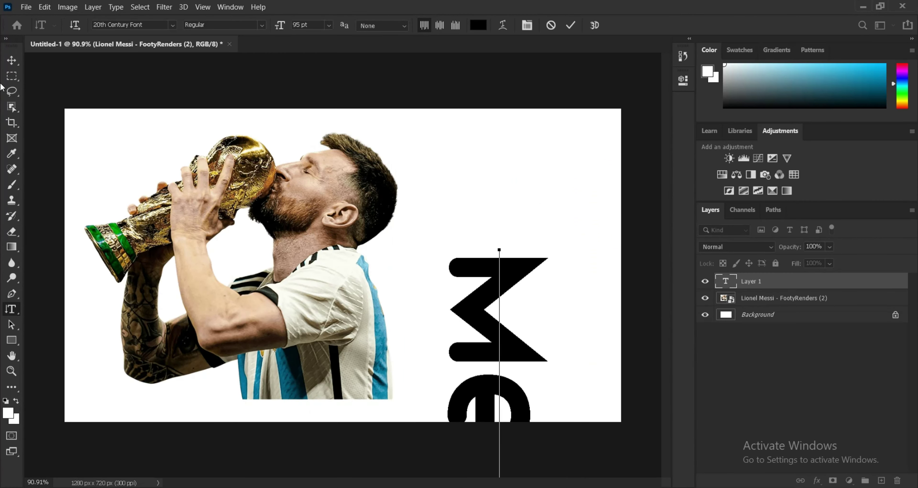
pyautogui.write('ssi')
pyautogui.click(12, 60)
# Scale the vertical 'Messi' text and move it over the player's head and shirt
pyautogui.moveTo(499, 324); pyautogui.dragTo(509, 177)
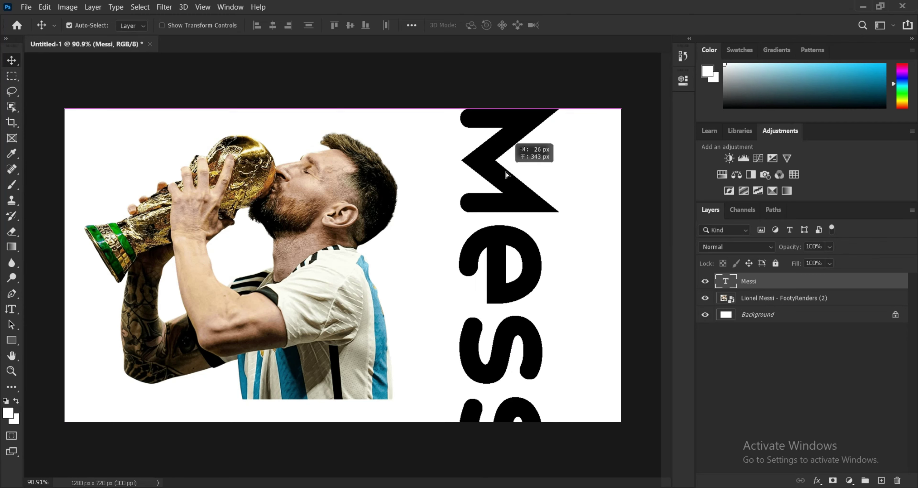
pyautogui.hotkey('ctrl', 't')
pyautogui.hotkey('ctrl', '-')
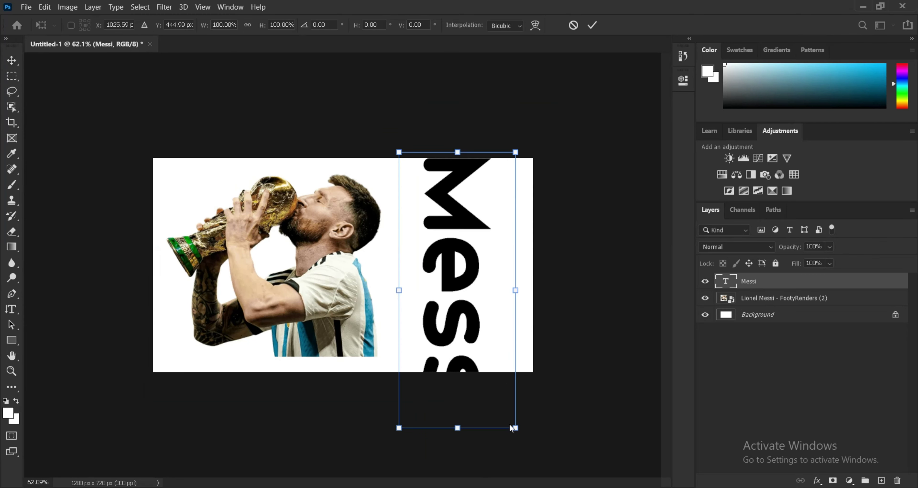
pyautogui.moveTo(514, 427); pyautogui.dragTo(465, 308)
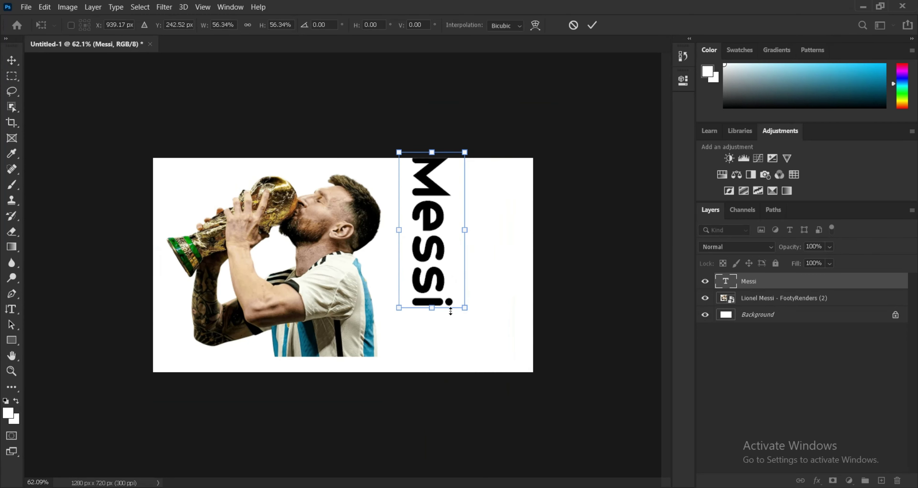
pyautogui.moveTo(435, 271); pyautogui.dragTo(367, 320)
pyautogui.moveTo(331, 202); pyautogui.dragTo(321, 173)
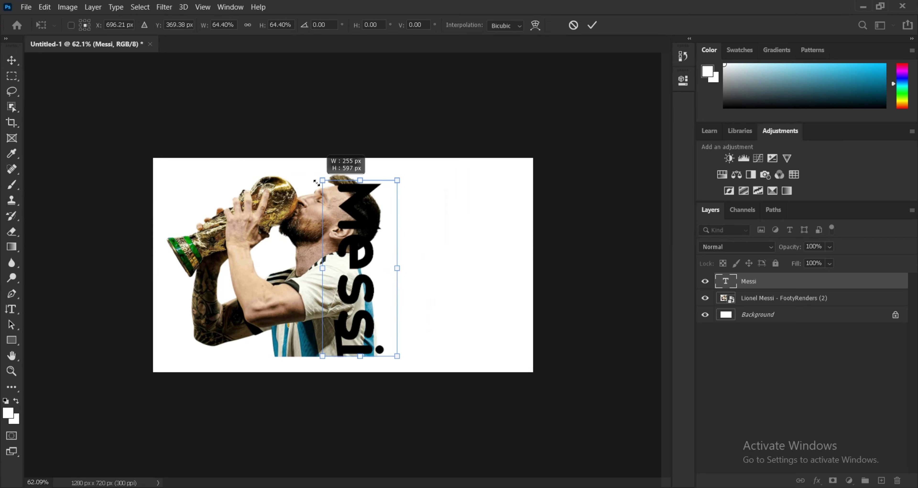
pyautogui.press('Return')
# Fine-tune the text's position over the player, checking it at 100% view
pyautogui.scroll(3, 388, 225)
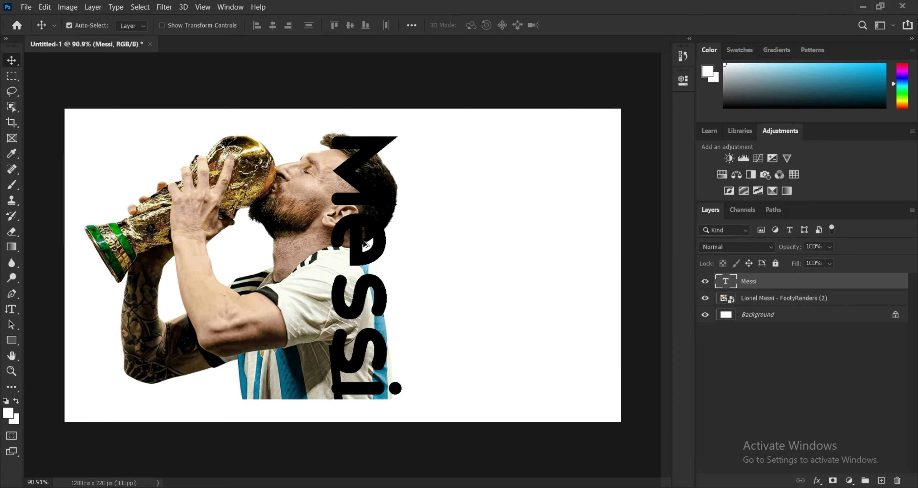
pyautogui.moveTo(375, 299)
pyautogui.mouseDown()
pyautogui.moveTo(382, 304)
pyautogui.moveTo(370, 306)
pyautogui.mouseUp()
pyautogui.hotkey('ctrl', '1')
pyautogui.scroll(1, 370, 304)
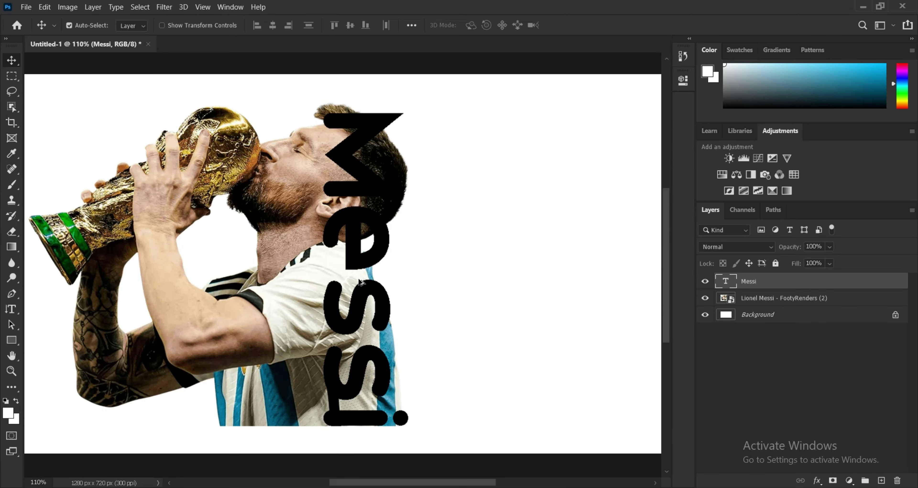
pyautogui.scroll(-1, 430, 219)
pyautogui.scroll(1, 403, 250)
pyautogui.scroll(-1, 378, 282)
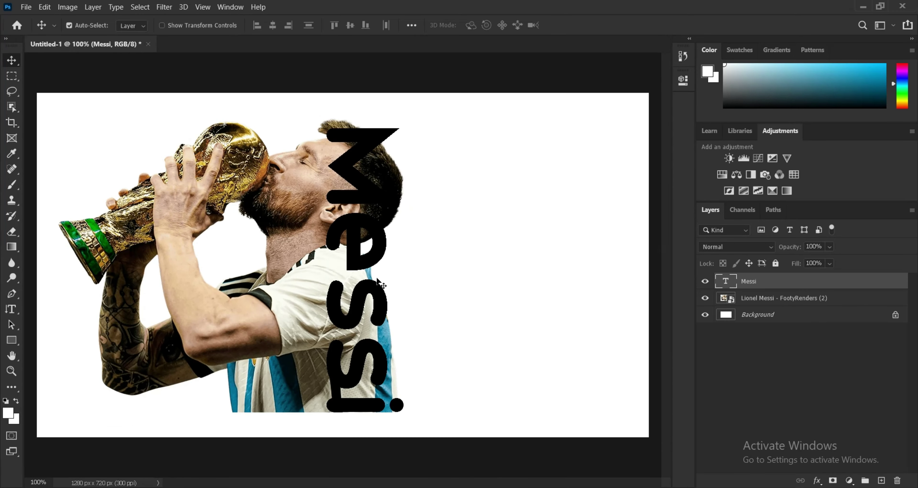
# Duplicate the player photo layer, move the copy above the text, and hide the original
pyautogui.click(786, 303)
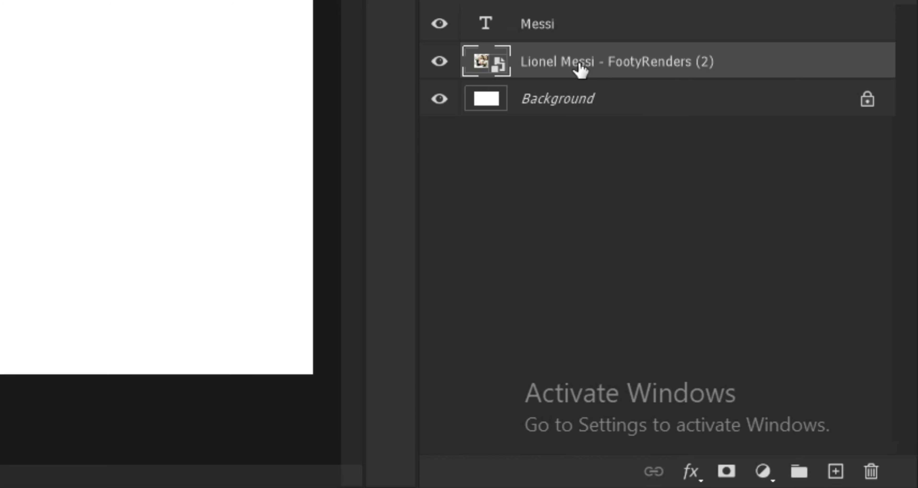
pyautogui.moveTo(711, 66); pyautogui.dragTo(836, 471)
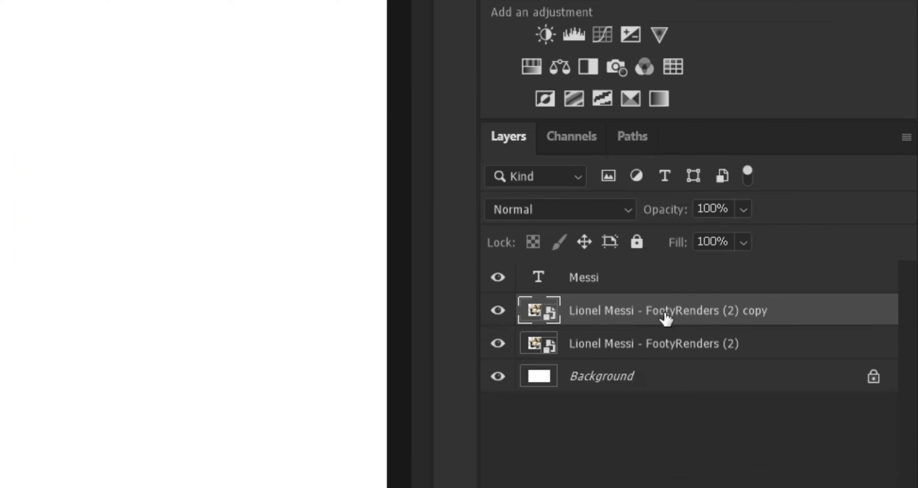
pyautogui.moveTo(666, 316)
pyautogui.mouseDown()
pyautogui.moveTo(648, 267)
pyautogui.moveTo(637, 265)
pyautogui.mouseUp()
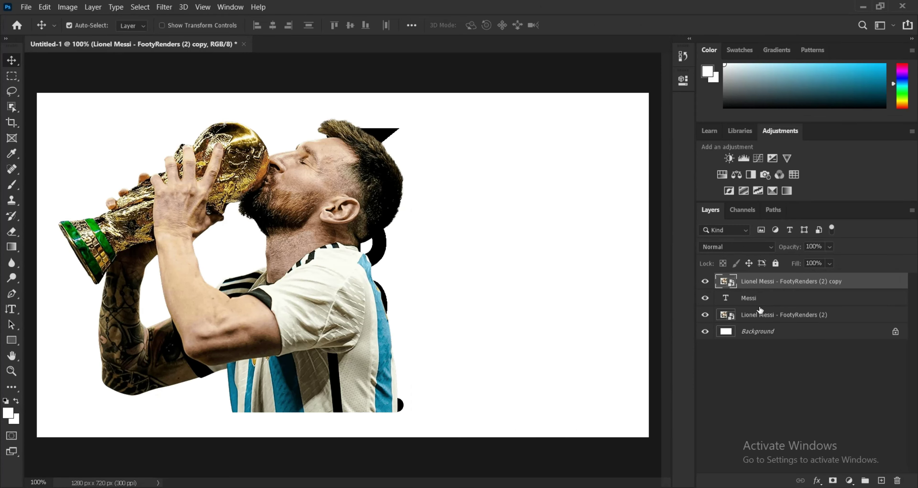
pyautogui.click(760, 312)
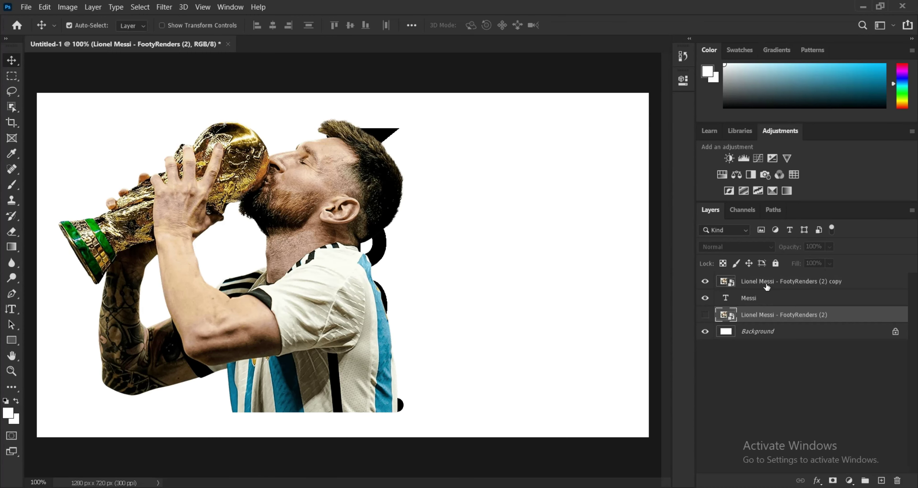
pyautogui.click(767, 282)
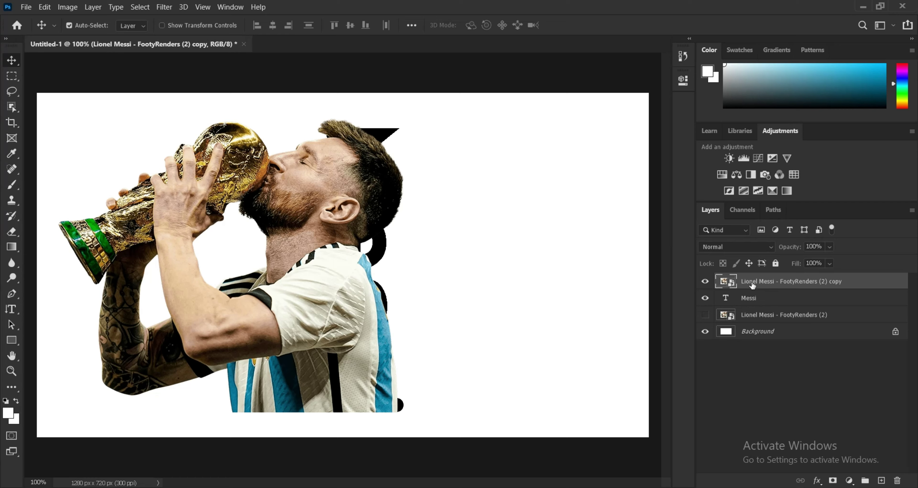
# Convert the 'Messi' text layer into a smart object
pyautogui.click(757, 298)
pyautogui.rightClick(761, 297)
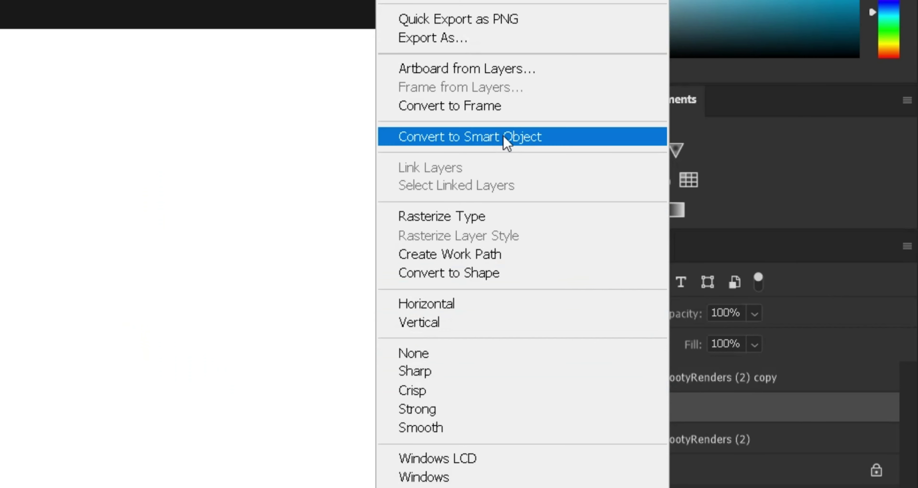
pyautogui.click(599, 142)
# Clip the photo copy into the 'Messi' letters as a clipping mask
pyautogui.click(594, 287)
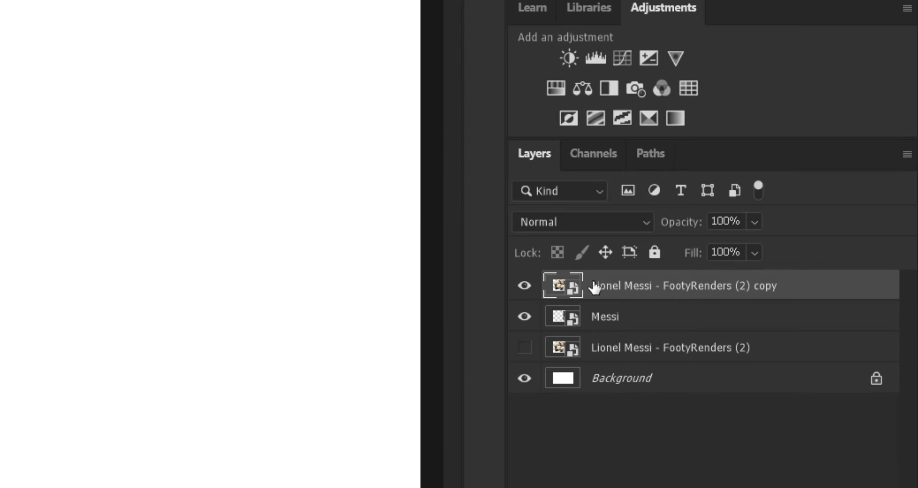
pyautogui.rightClick(664, 287)
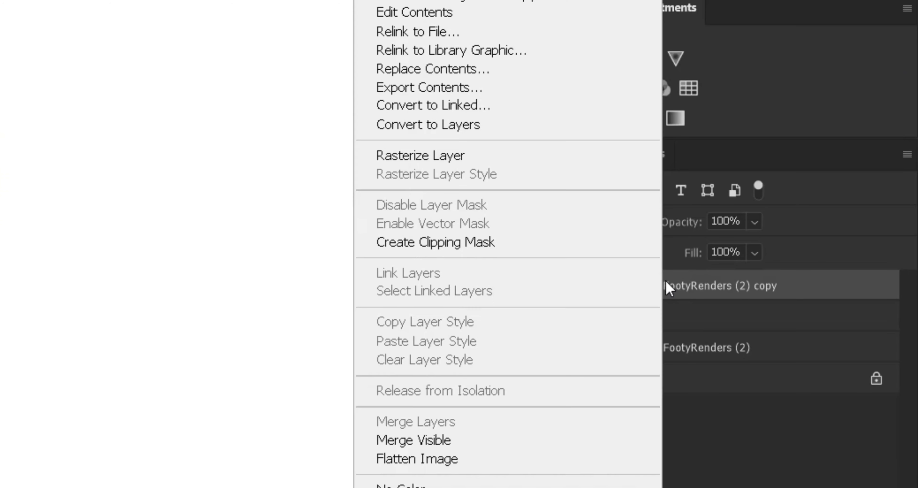
pyautogui.click(545, 245)
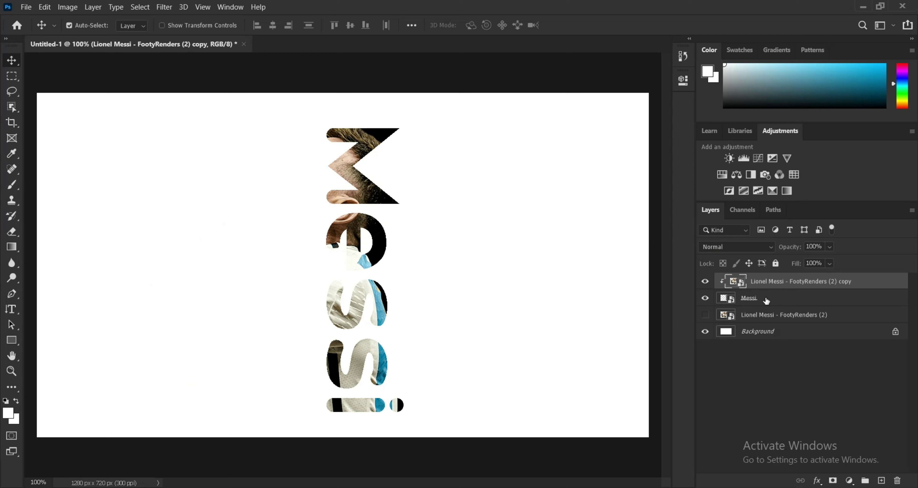
pyautogui.click(766, 301)
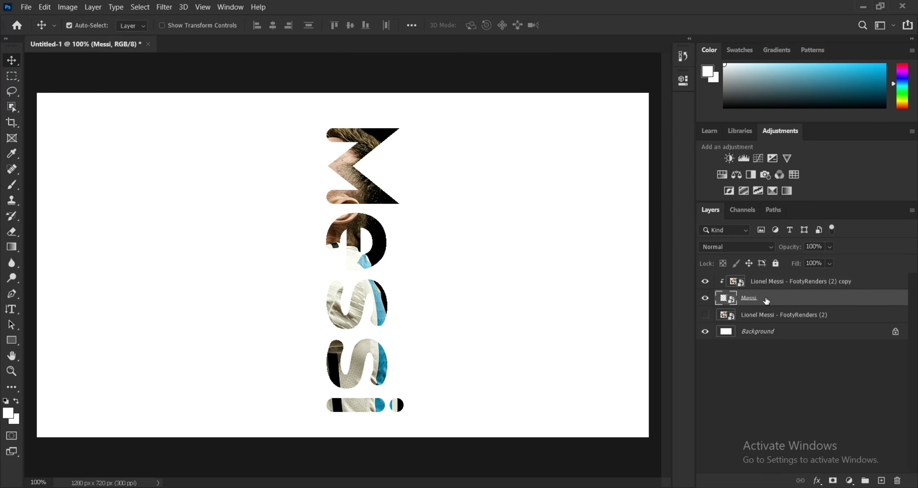
# Give 'Messi' a 5 px inside white Stroke and a Drop Shadow with spread 43, size 9
pyautogui.doubleClick(790, 299)
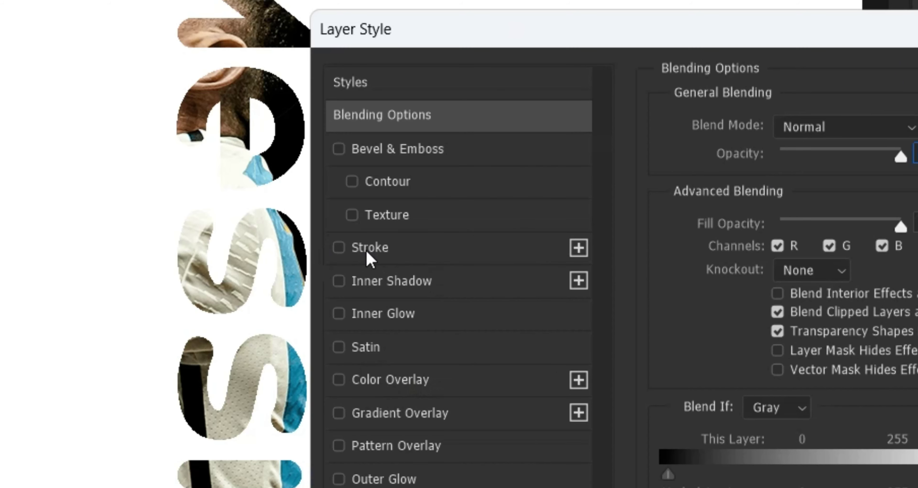
pyautogui.click(368, 253)
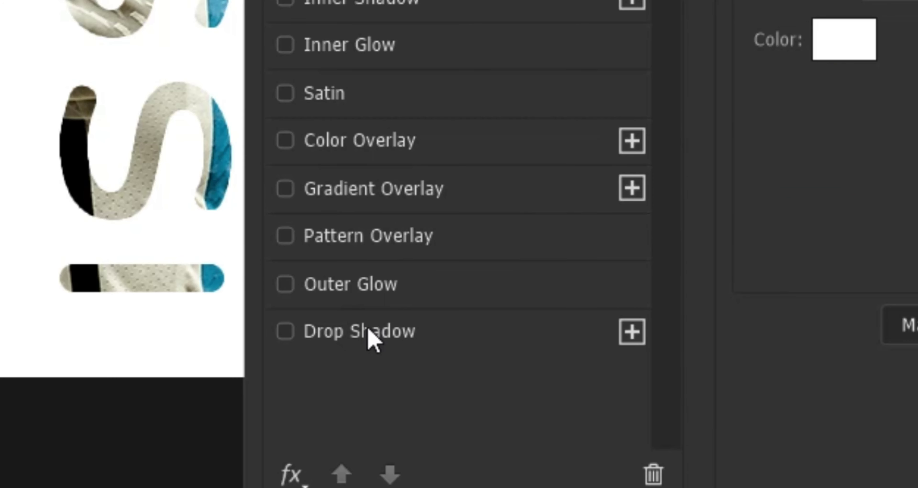
pyautogui.click(368, 330)
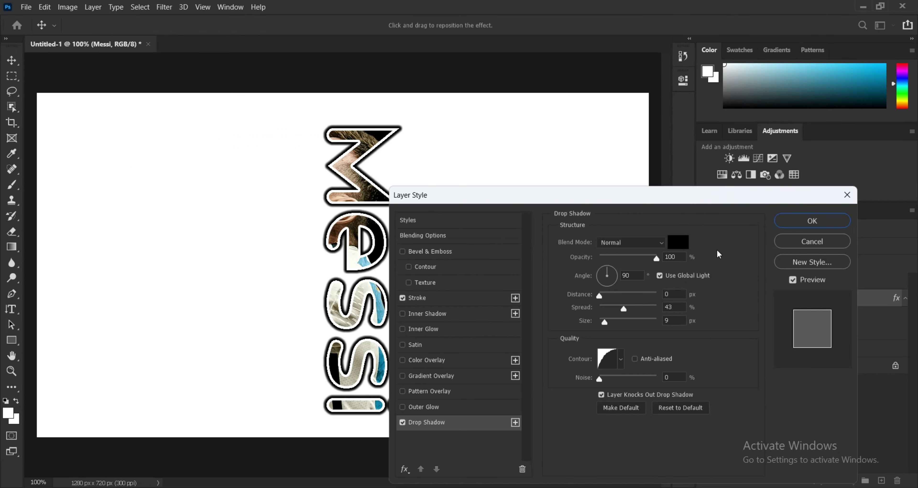
pyautogui.click(803, 221)
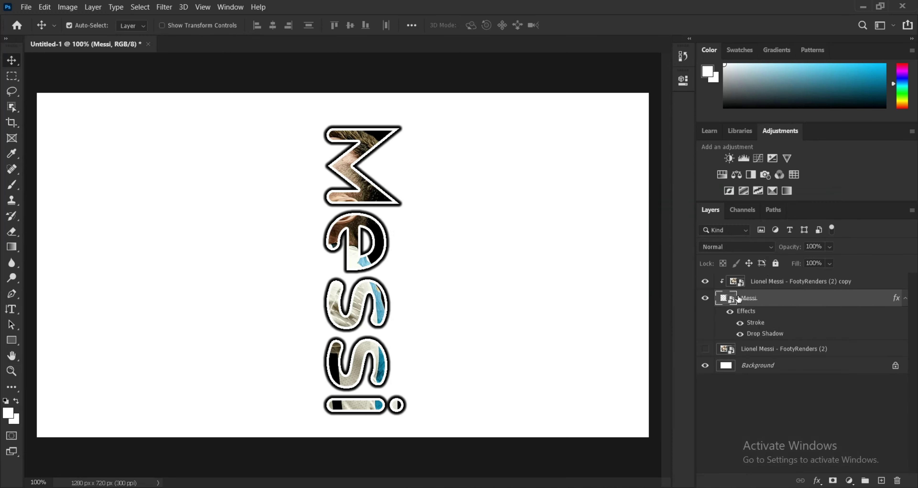
# Show the original photo, add an inverted black mask, and sample white as foreground colour
pyautogui.click(753, 349)
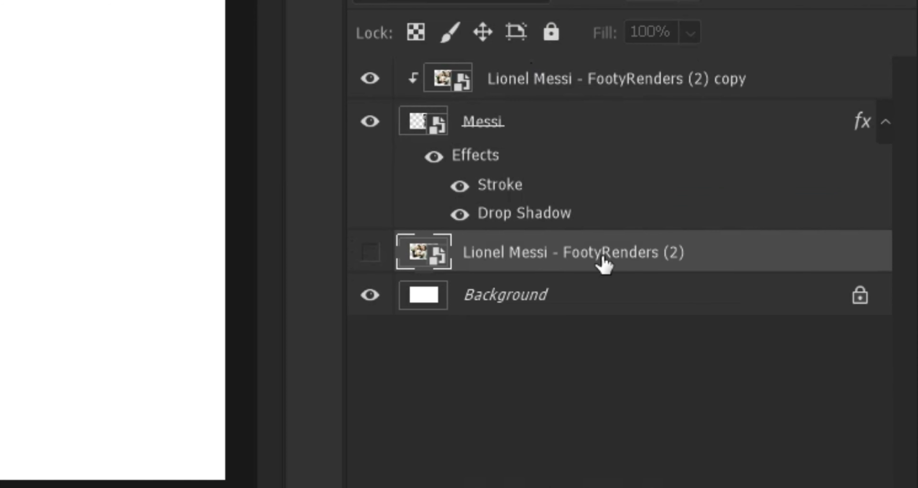
pyautogui.click(370, 252)
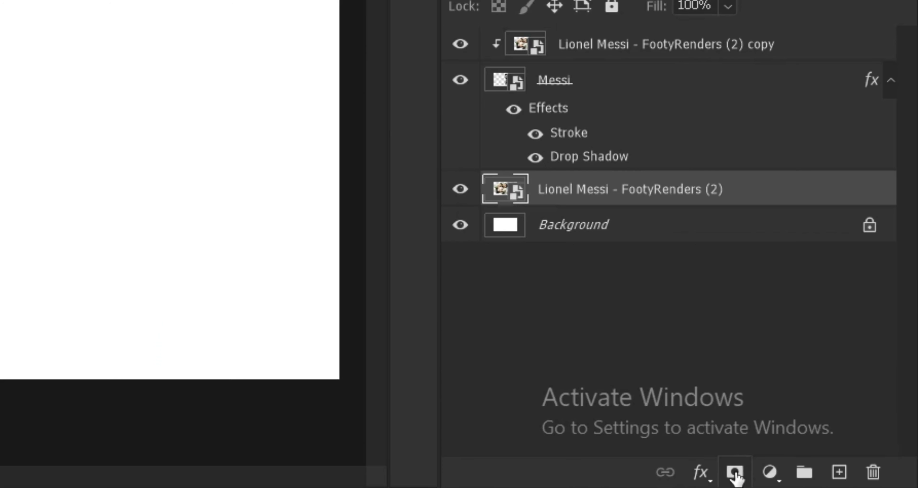
pyautogui.click(734, 471)
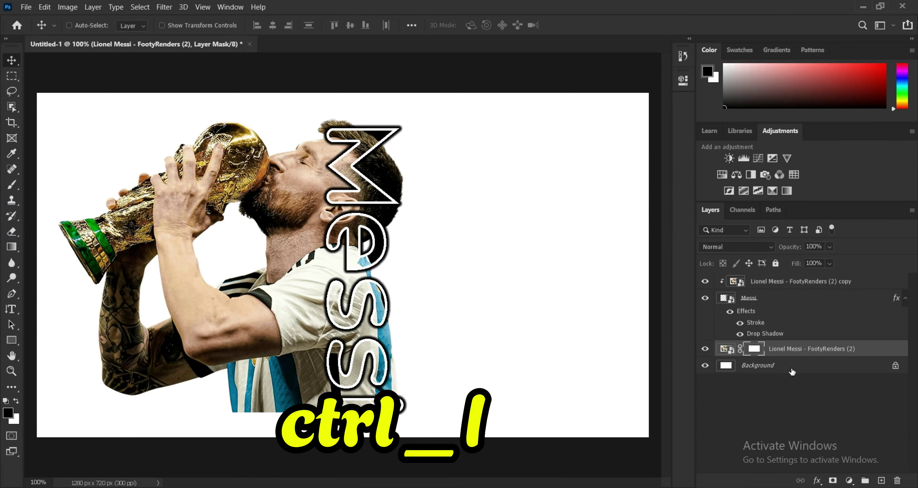
pyautogui.hotkey('ctrl', 'i')
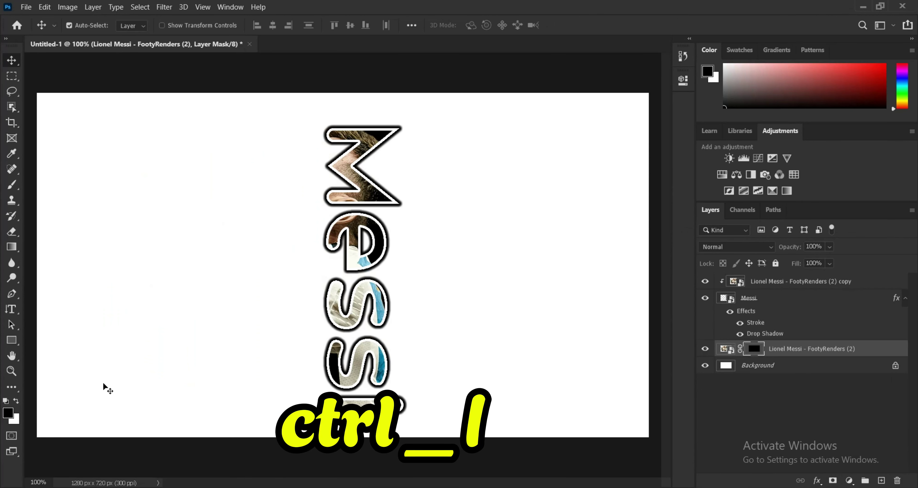
pyautogui.click(9, 414)
pyautogui.moveTo(260, 353); pyautogui.dragTo(579, 184)
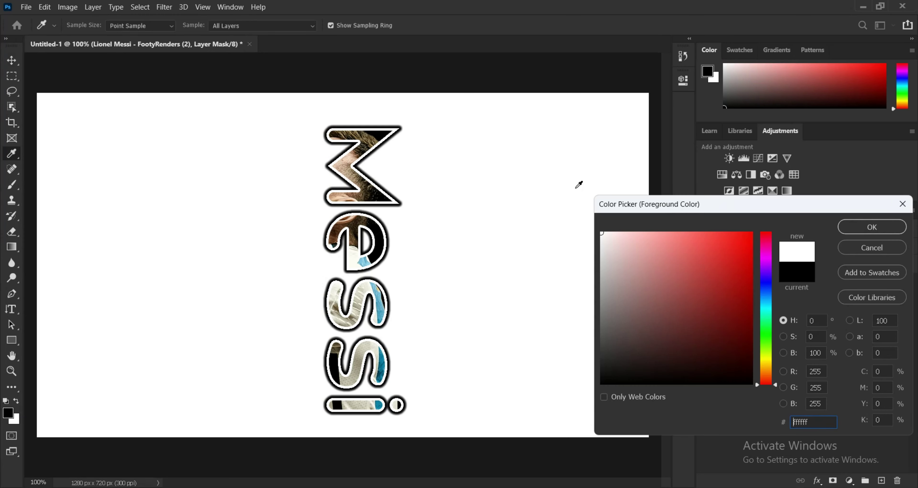
# Confirm white foreground and set up a hard round Brush at 200 px
pyautogui.click(847, 230)
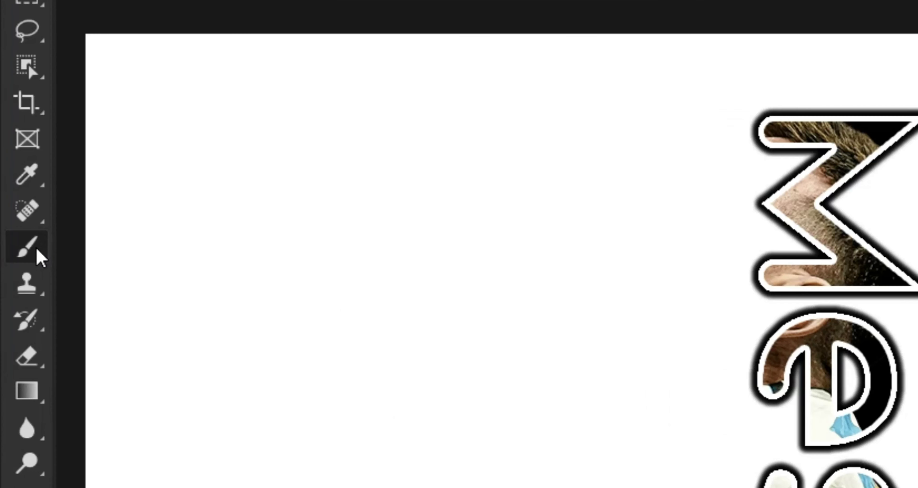
pyautogui.rightClick(16, 187)
pyautogui.click(80, 190)
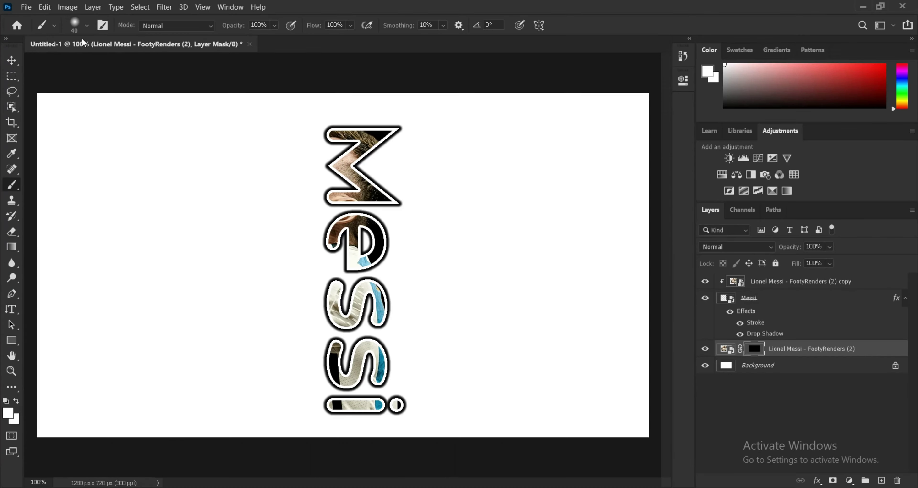
pyautogui.click(198, 84)
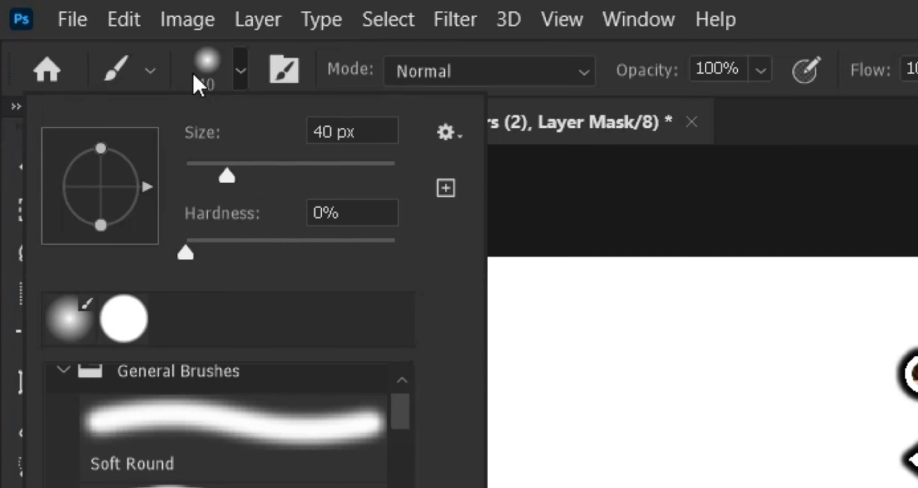
pyautogui.click(147, 339)
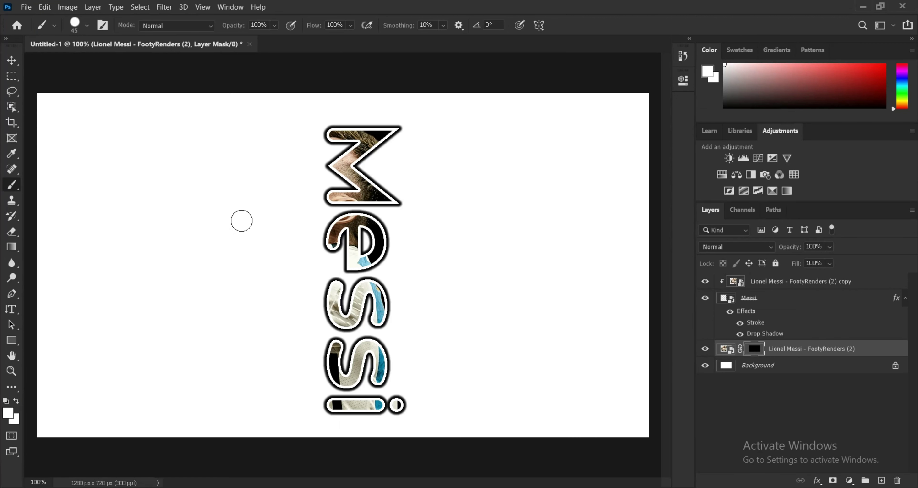
pyautogui.press(']')
pyautogui.press(']')
pyautogui.press(']')
pyautogui.press(']')
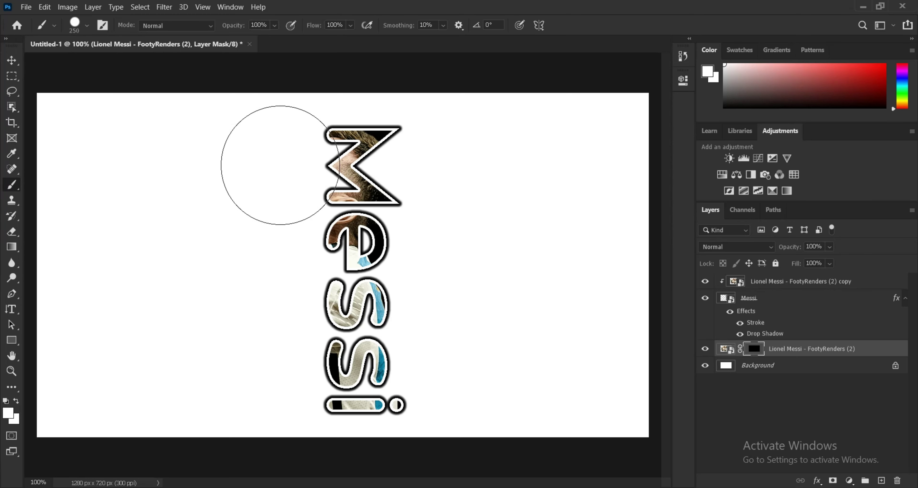
# Paint white on the mask with a 100 px brush to reveal Messi's face and ear beside the M
pyautogui.click(304, 159)
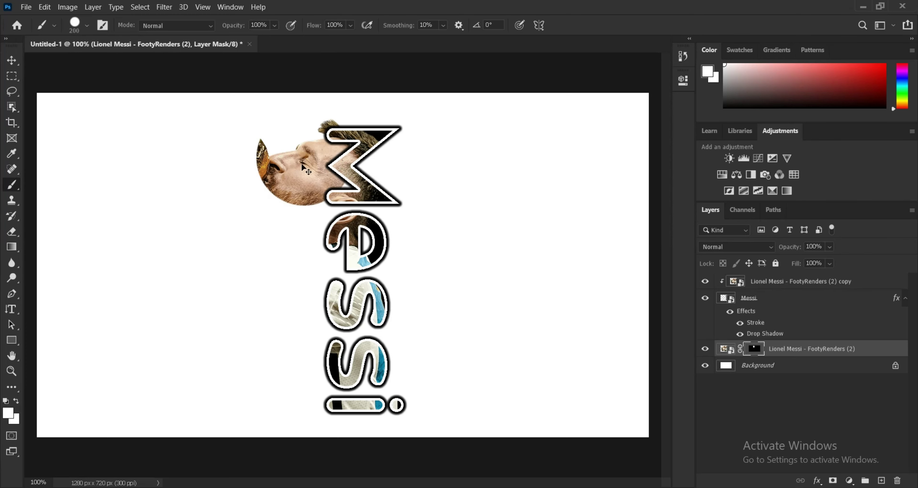
pyautogui.hotkey('ctrl', 'z')
pyautogui.scroll(5, 291, 160)
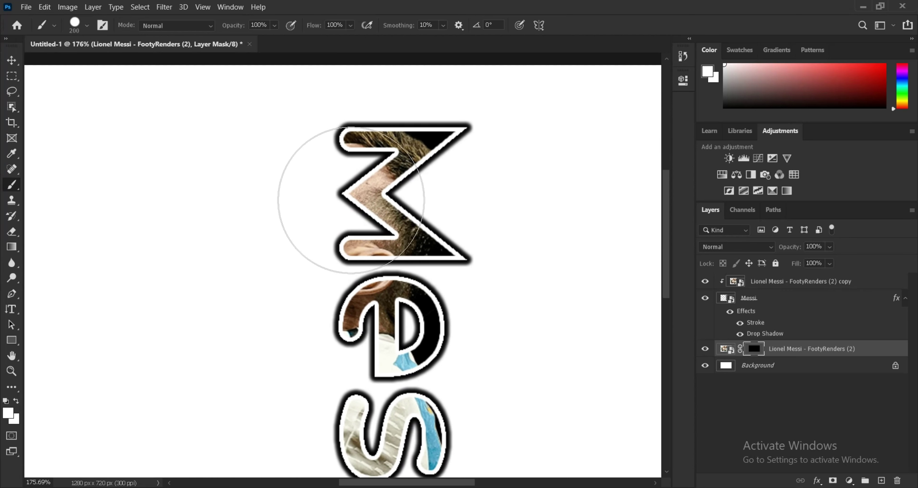
pyautogui.press('[')
pyautogui.press('[')
pyautogui.press('[')
pyautogui.click(337, 186)
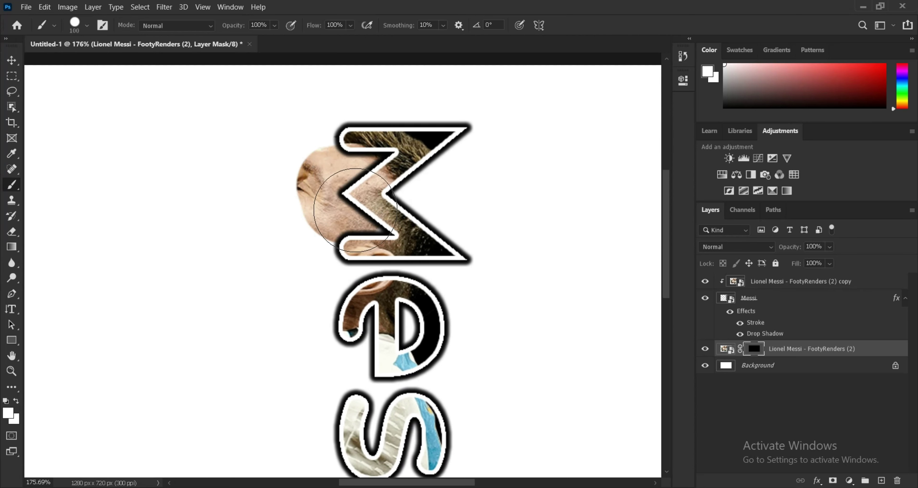
pyautogui.moveTo(356, 210)
pyautogui.mouseDown()
pyautogui.moveTo(333, 246)
pyautogui.moveTo(355, 251)
pyautogui.moveTo(332, 391)
pyautogui.mouseUp()
pyautogui.scroll(-3, 331, 391)
pyautogui.moveTo(326, 285)
pyautogui.mouseDown()
pyautogui.moveTo(340, 272)
pyautogui.moveTo(338, 367)
pyautogui.mouseUp()
pyautogui.scroll(-3, 338, 367)
pyautogui.moveTo(339, 279)
pyautogui.mouseDown()
pyautogui.moveTo(341, 342)
pyautogui.moveTo(343, 322)
pyautogui.mouseUp()
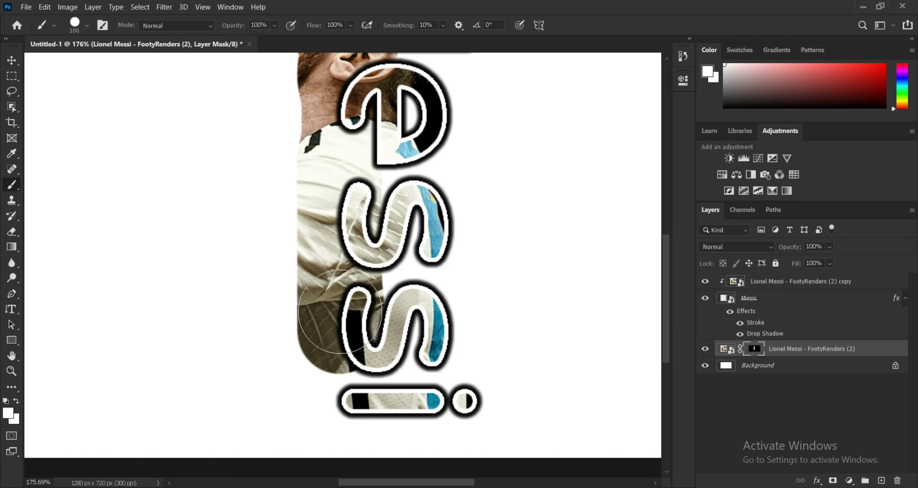
# Reveal the shirt, hands, arm and World Cup trophy on the mask with a larger brush
pyautogui.moveTo(340, 329)
pyautogui.mouseDown()
pyautogui.moveTo(328, 390)
pyautogui.moveTo(338, 400)
pyautogui.moveTo(317, 400)
pyautogui.moveTo(297, 377)
pyautogui.moveTo(285, 321)
pyautogui.mouseUp()
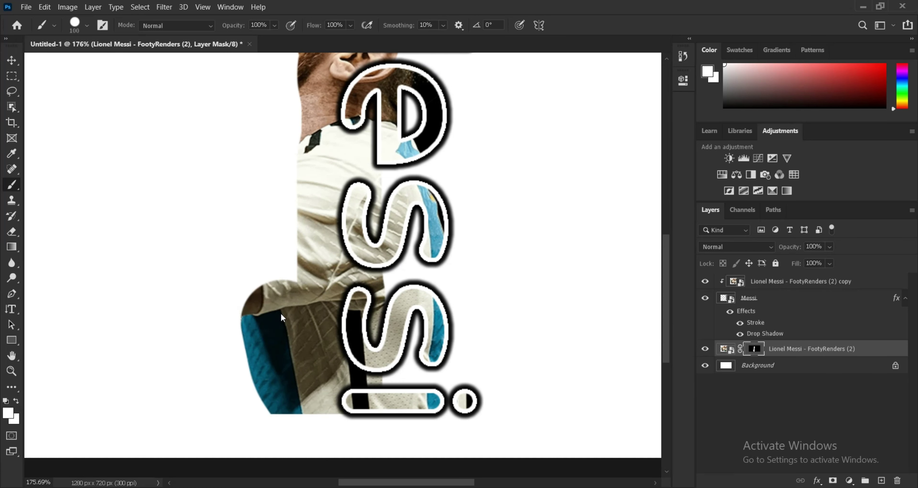
pyautogui.scroll(-3, 285, 306)
pyautogui.moveTo(309, 157)
pyautogui.mouseDown()
pyautogui.moveTo(225, 154)
pyautogui.moveTo(132, 166)
pyautogui.mouseUp()
pyautogui.press(']')
pyautogui.moveTo(222, 166)
pyautogui.mouseDown()
pyautogui.moveTo(257, 189)
pyautogui.moveTo(267, 215)
pyautogui.moveTo(174, 246)
pyautogui.moveTo(126, 228)
pyautogui.moveTo(107, 277)
pyautogui.moveTo(257, 215)
pyautogui.moveTo(286, 192)
pyautogui.moveTo(172, 339)
pyautogui.moveTo(278, 306)
pyautogui.moveTo(107, 390)
pyautogui.moveTo(267, 359)
pyautogui.moveTo(254, 384)
pyautogui.mouseUp()
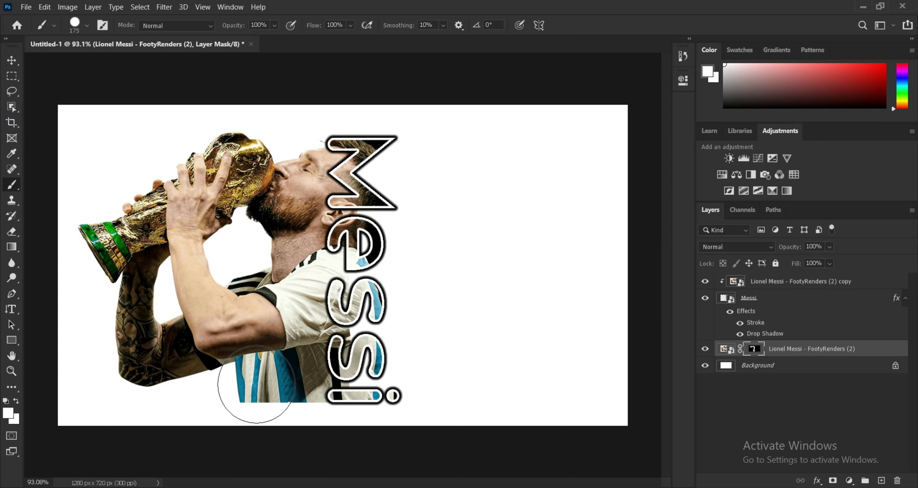
# Switch to the Move tool, fit the image on screen, and select the Background layer
pyautogui.click(11, 60)
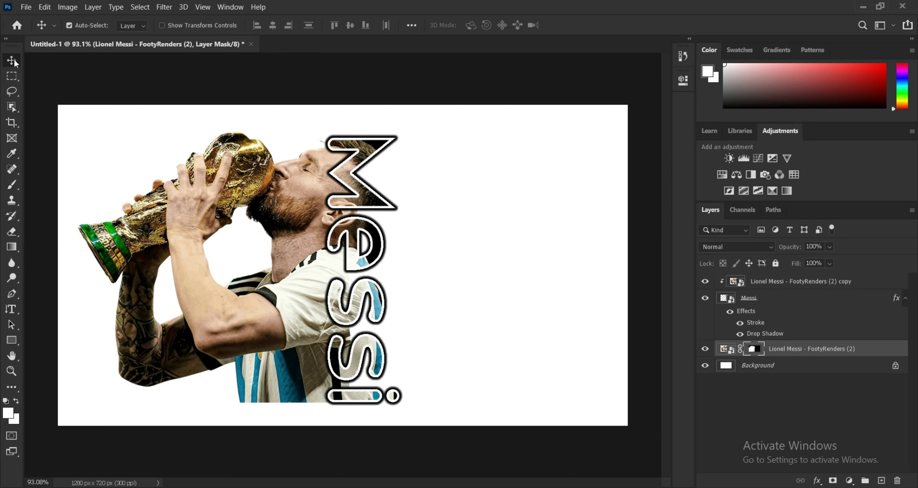
pyautogui.scroll(4, 338, 168)
pyautogui.hotkey('ctrl', '0')
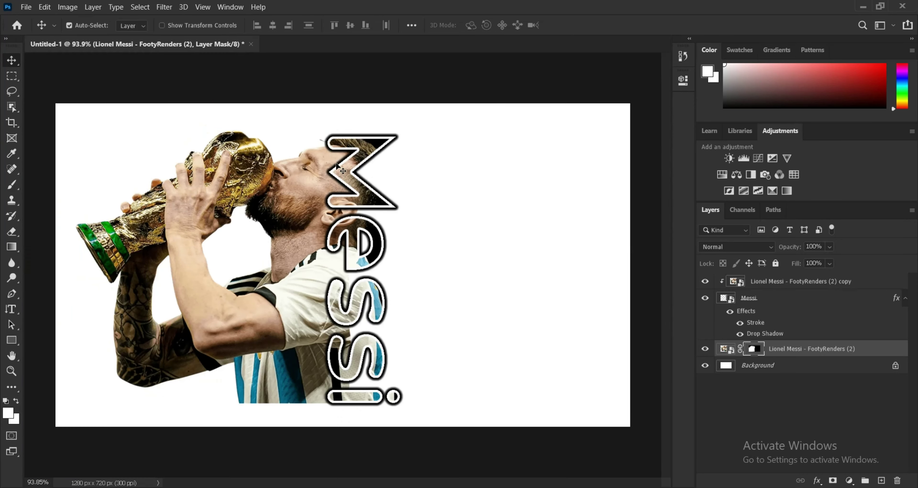
pyautogui.scroll(2, 412, 277)
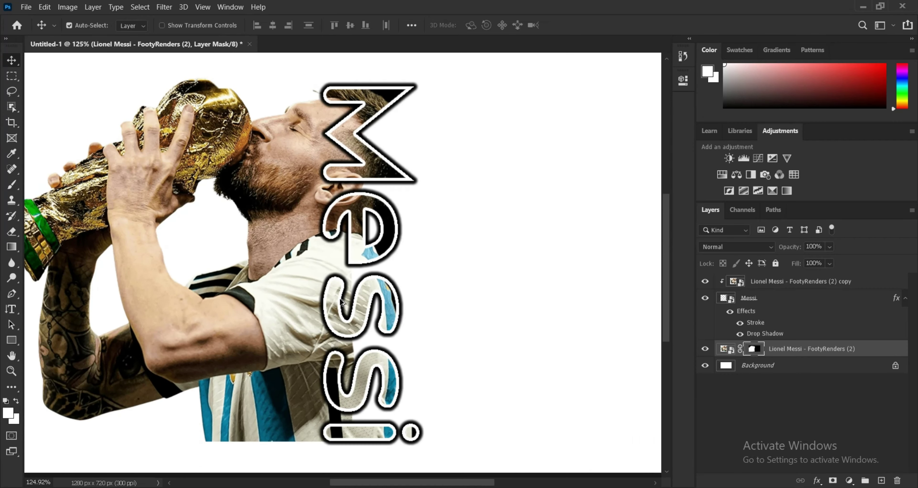
pyautogui.scroll(-2, 385, 301)
pyautogui.scroll(1, 358, 326)
pyautogui.scroll(1, 358, 327)
pyautogui.scroll(-2, 358, 326)
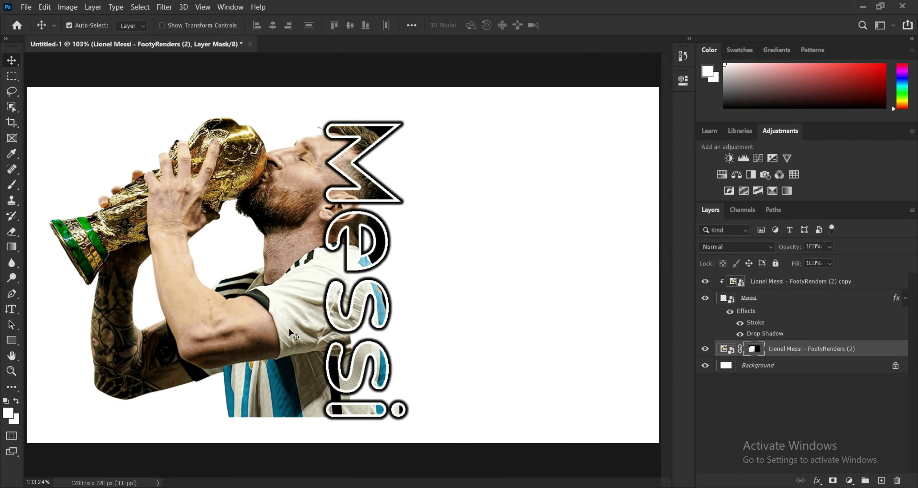
pyautogui.scroll(-1, 321, 175)
pyautogui.scroll(1, 272, 217)
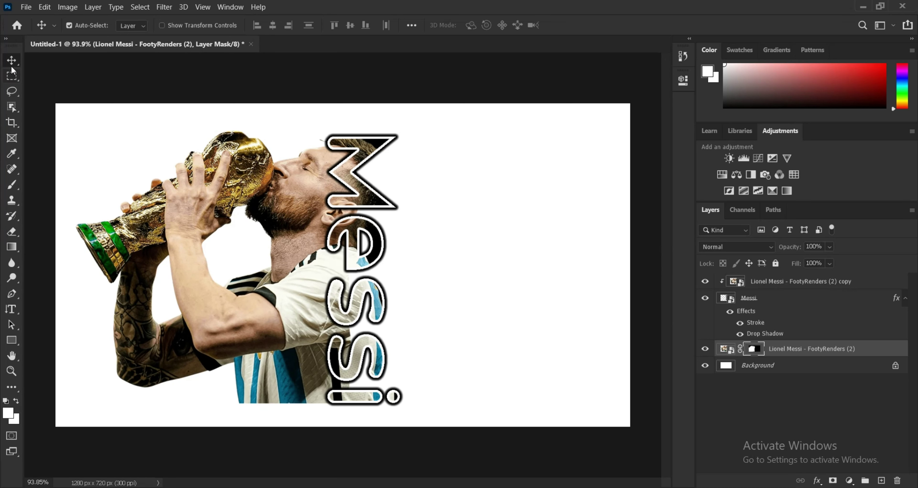
pyautogui.scroll(1, 343, 263)
pyautogui.keyDown('ctrl'); pyautogui.click(746, 345); pyautogui.keyUp('ctrl')
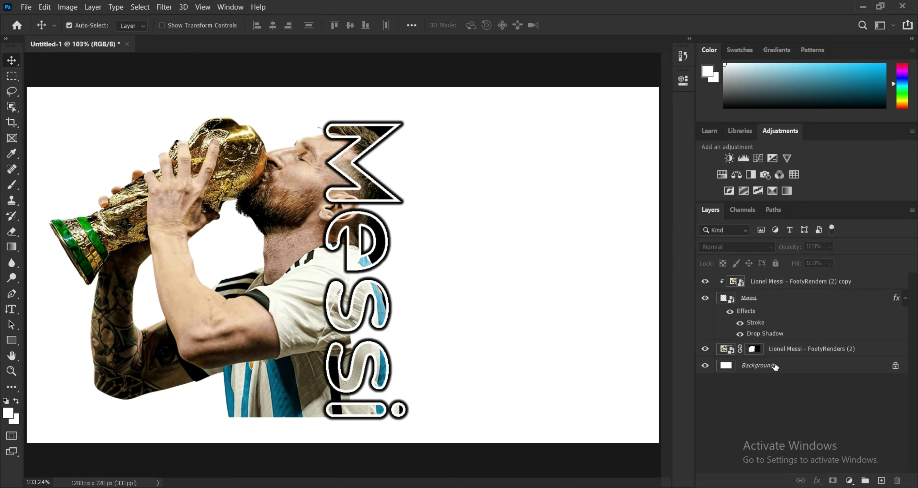
pyautogui.click(815, 364)
# Unlock the Background as Layer 0 and give it a #041b22 dark teal Color Overlay
pyautogui.click(896, 365)
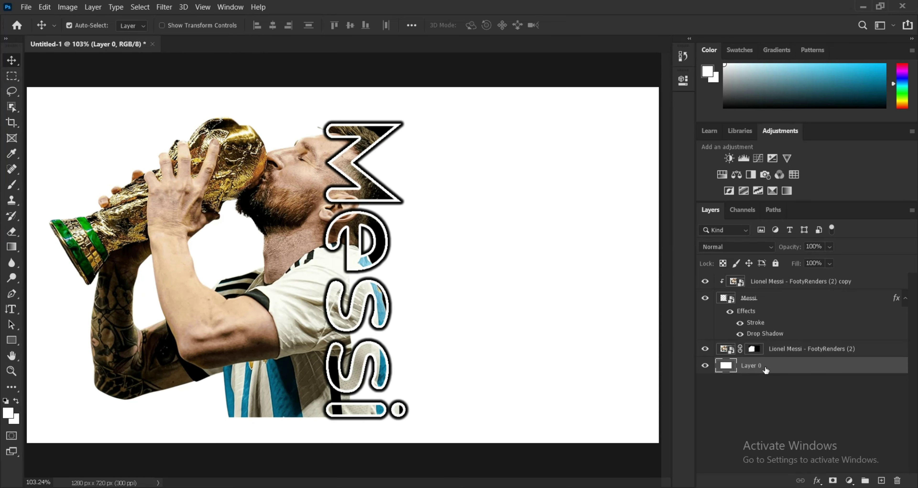
pyautogui.doubleClick(800, 365)
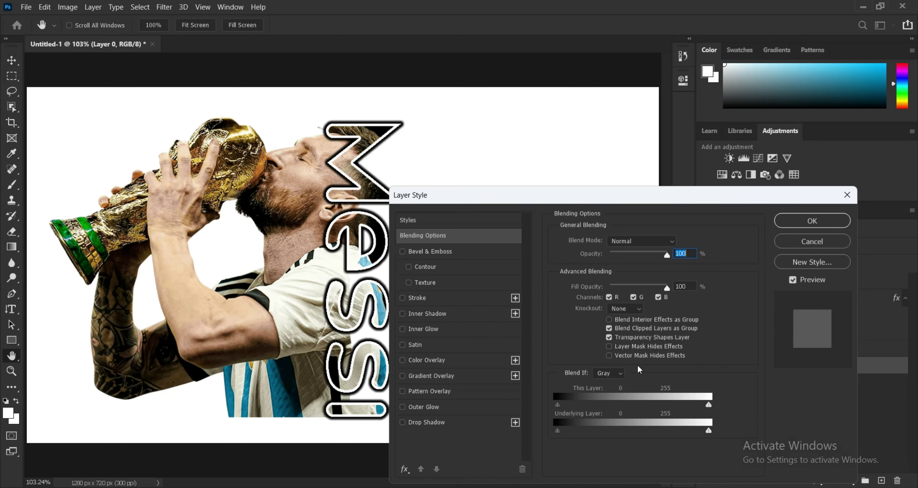
pyautogui.click(456, 363)
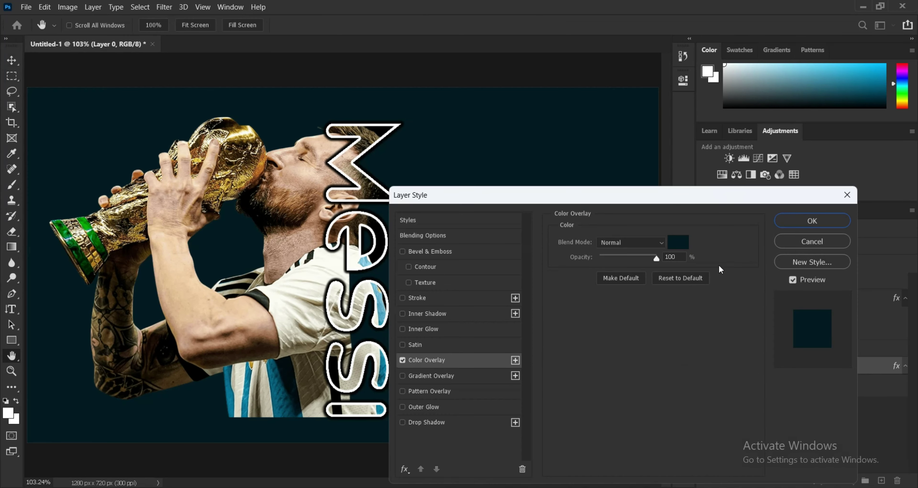
pyautogui.click(682, 241)
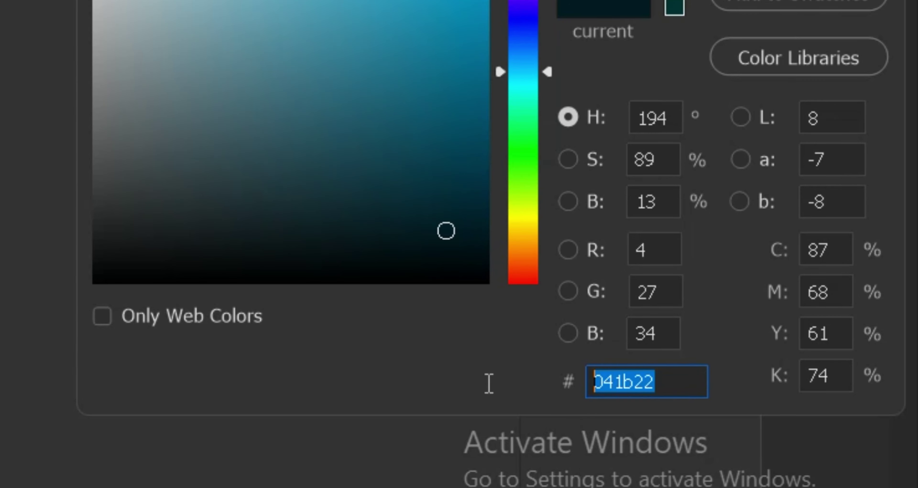
pyautogui.press('Return')
pyautogui.click(845, 222)
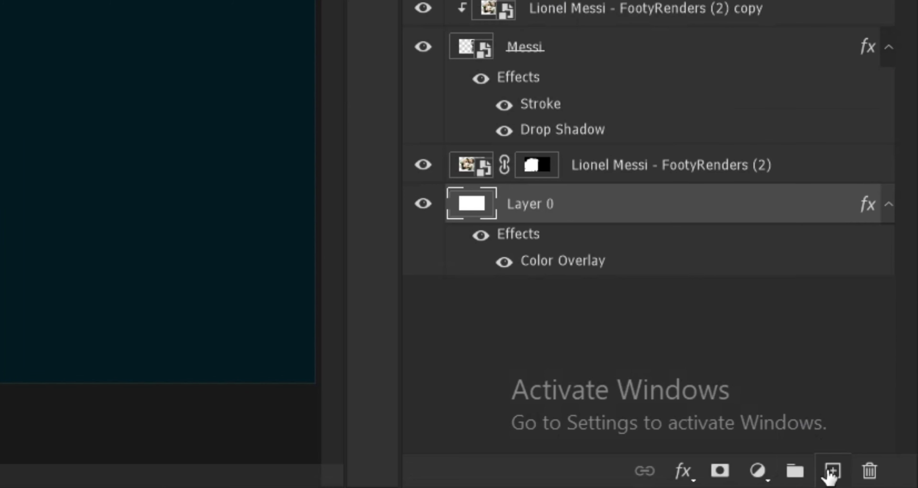
# Add a new empty layer and set the foreground colour to light blue #45adcd
pyautogui.click(832, 470)
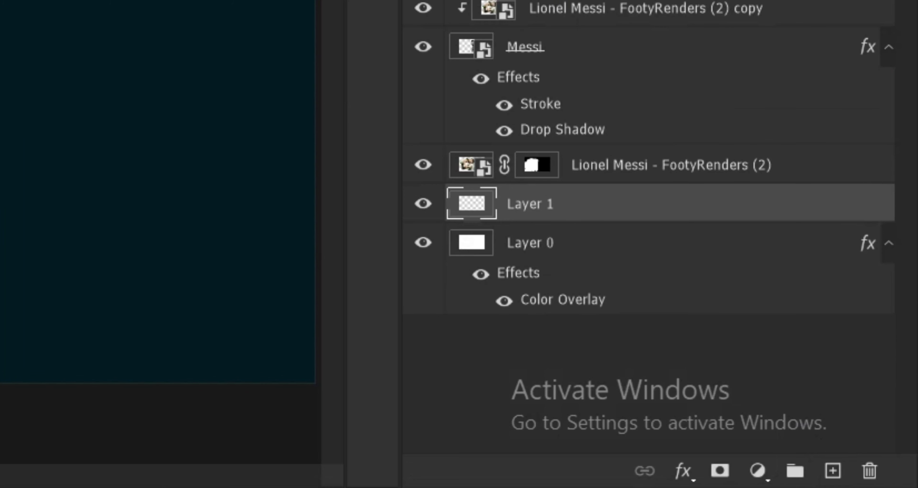
pyautogui.click(8, 413)
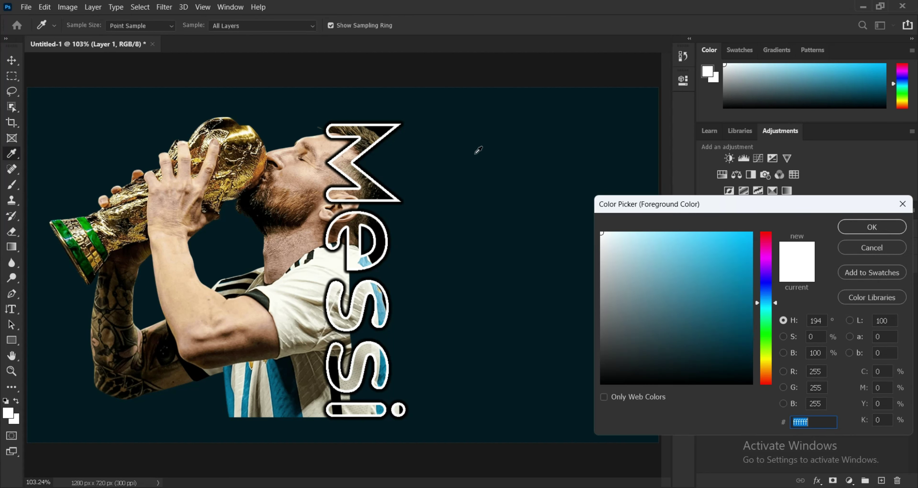
pyautogui.click(469, 177)
pyautogui.moveTo(741, 343); pyautogui.dragTo(702, 261)
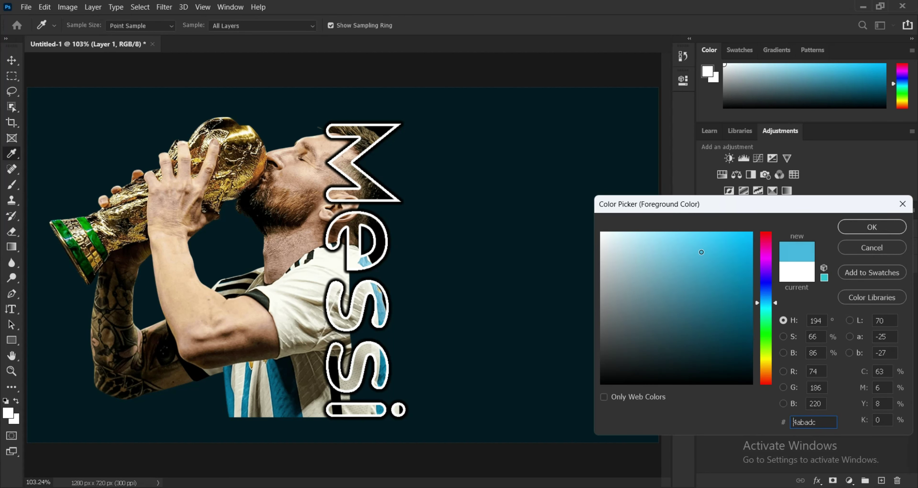
pyautogui.click(854, 230)
# With a 0%-hardness soft round brush at 700–1000 px, paint a blue glow behind Messi
pyautogui.click(12, 185)
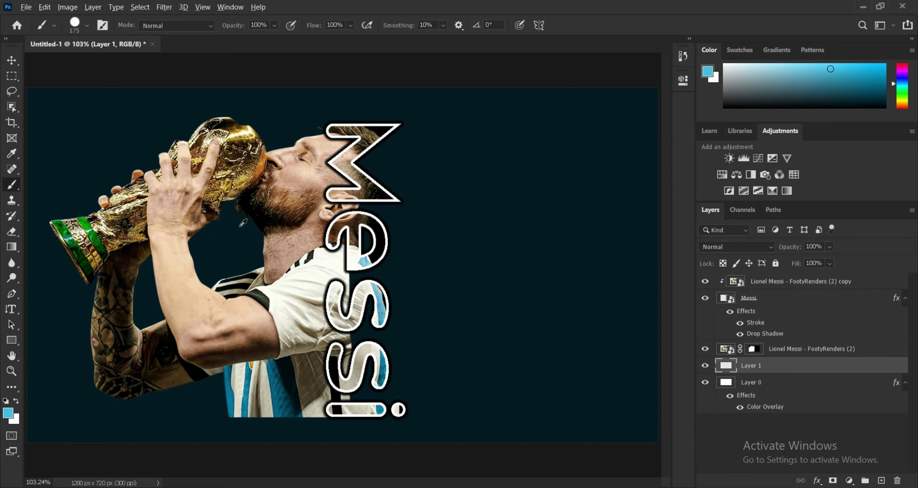
pyautogui.scroll(-2, 263, 247)
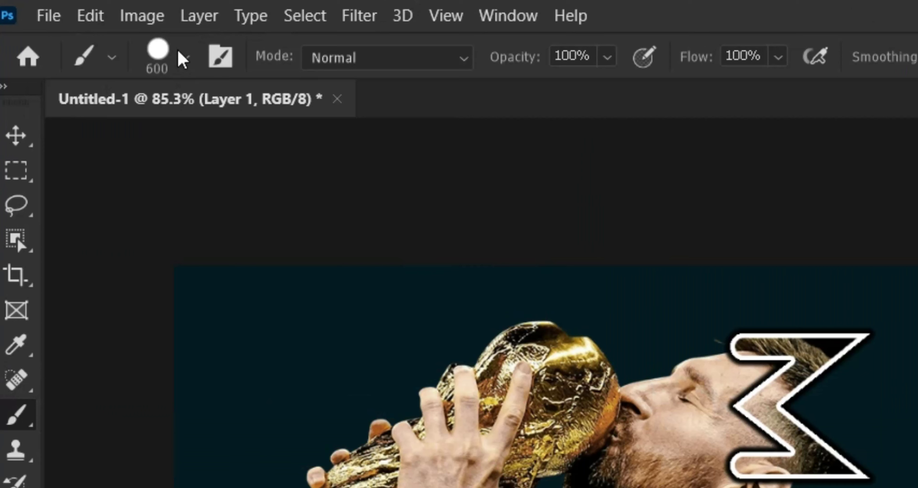
pyautogui.click(86, 25)
pyautogui.click(106, 261)
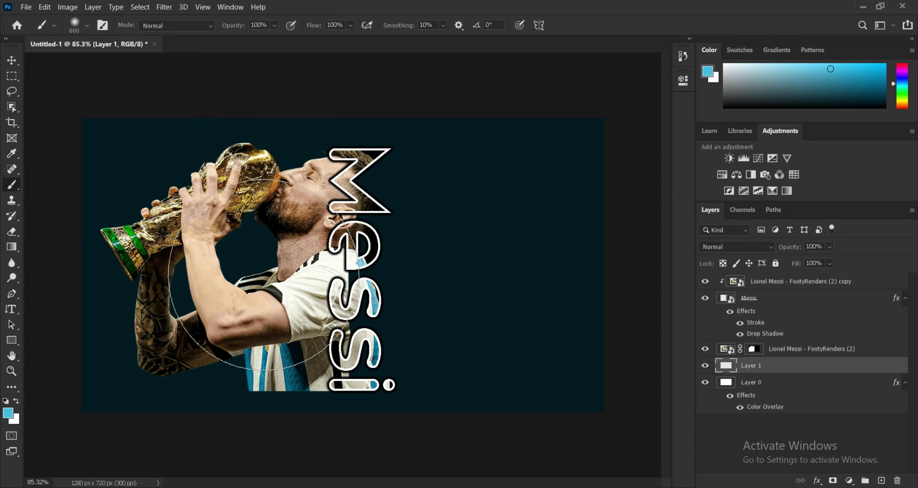
pyautogui.press(']')
pyautogui.press(']')
pyautogui.press(']')
pyautogui.click(263, 274)
pyautogui.press(']')
pyautogui.click(264, 274)
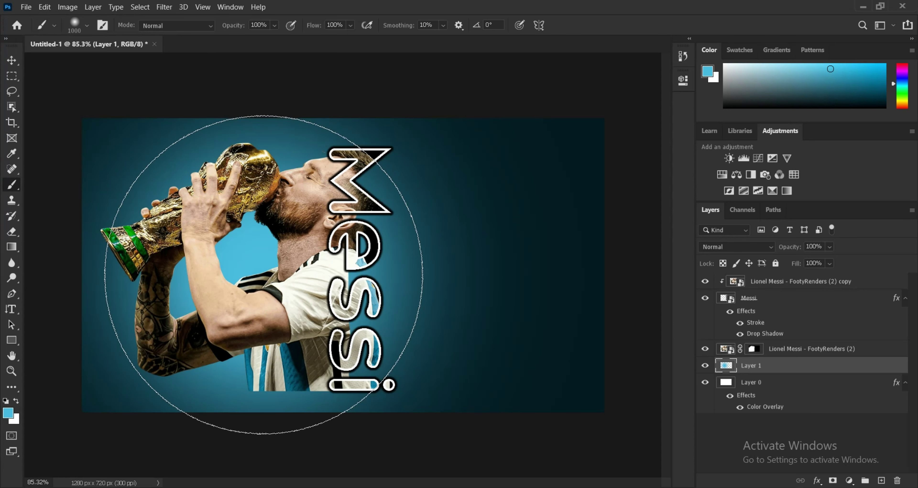
pyautogui.press('[')
pyautogui.press('[')
pyautogui.press('[')
pyautogui.click(237, 303)
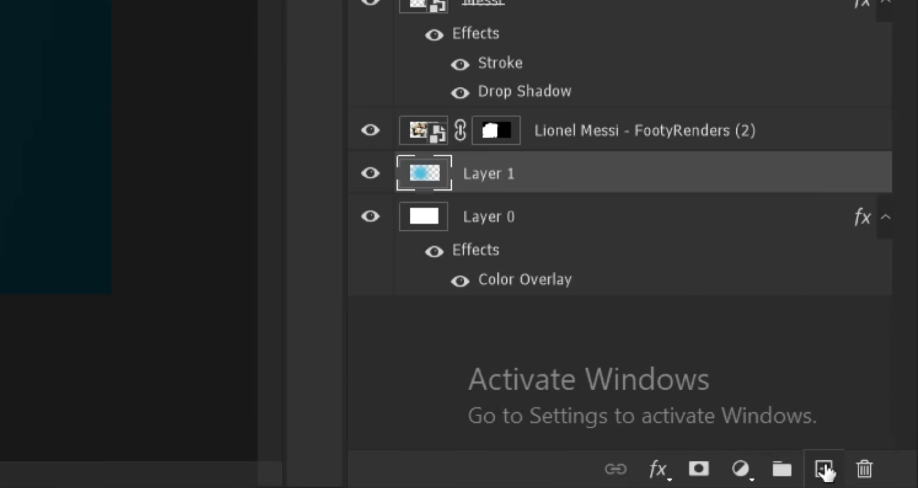
# Add a new Layer 2 and set the foreground colour to white #ffffff
pyautogui.click(881, 480)
pyautogui.click(8, 413)
pyautogui.write('f')
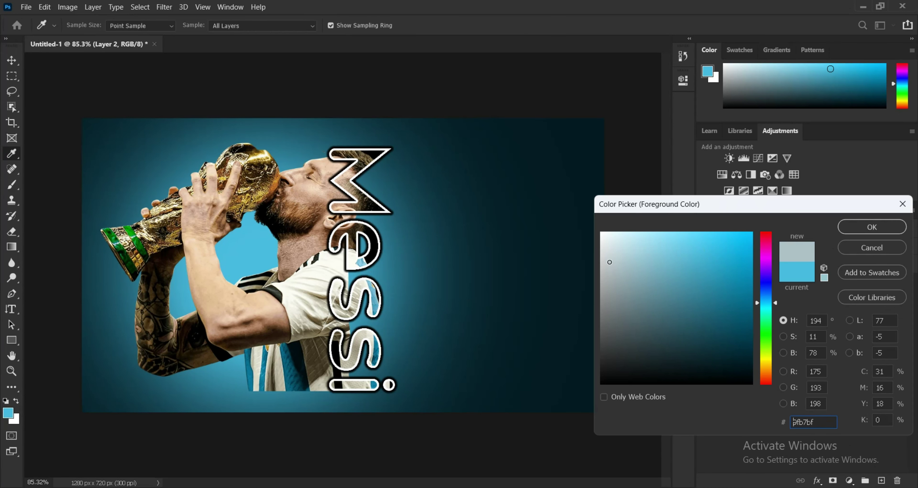
pyautogui.write('fffff')
pyautogui.click(872, 226)
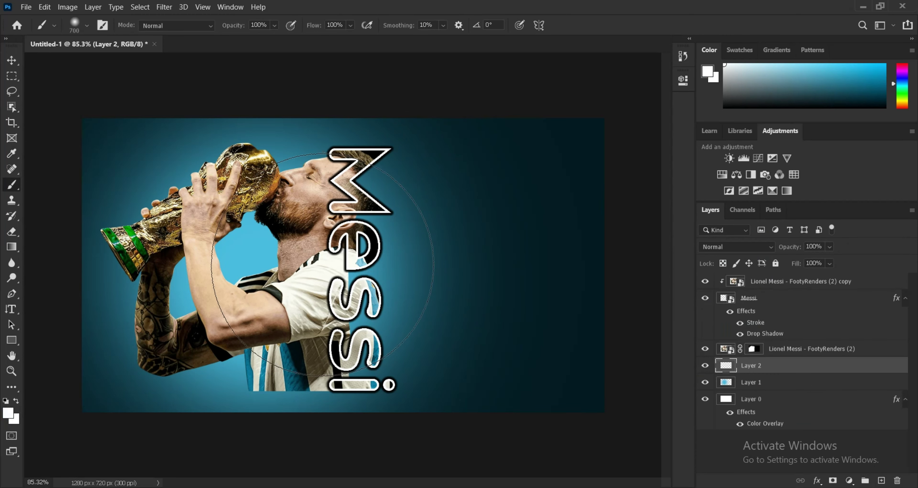
# Paint a soft white glow behind the player with a 700–800 px brush, then fit the canvas
pyautogui.press(']')
pyautogui.press('[')
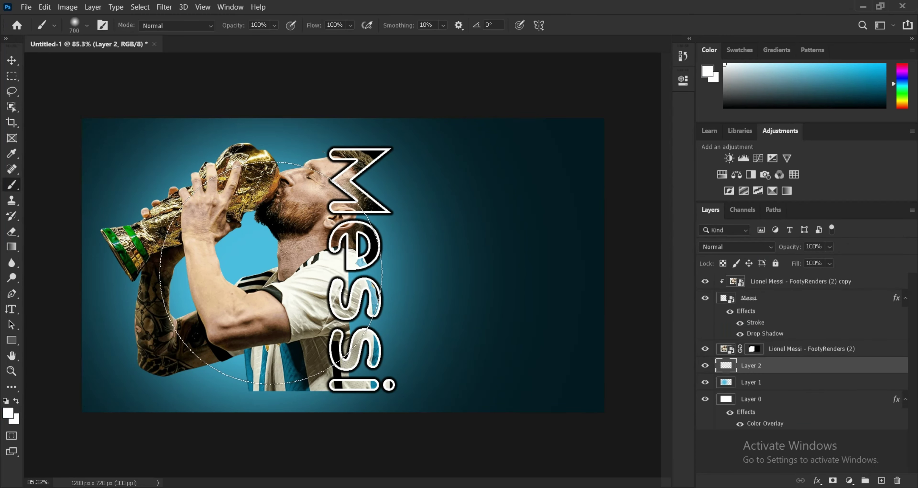
pyautogui.click(271, 273)
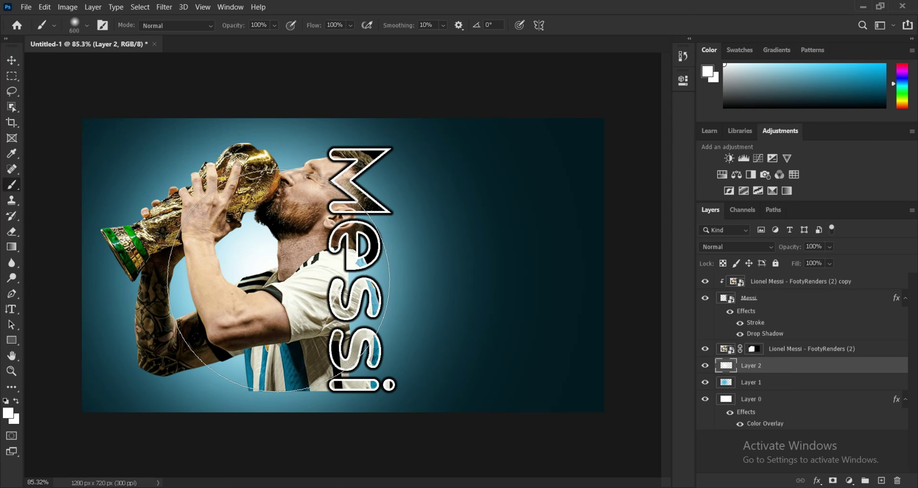
pyautogui.press(']')
pyautogui.click(278, 280)
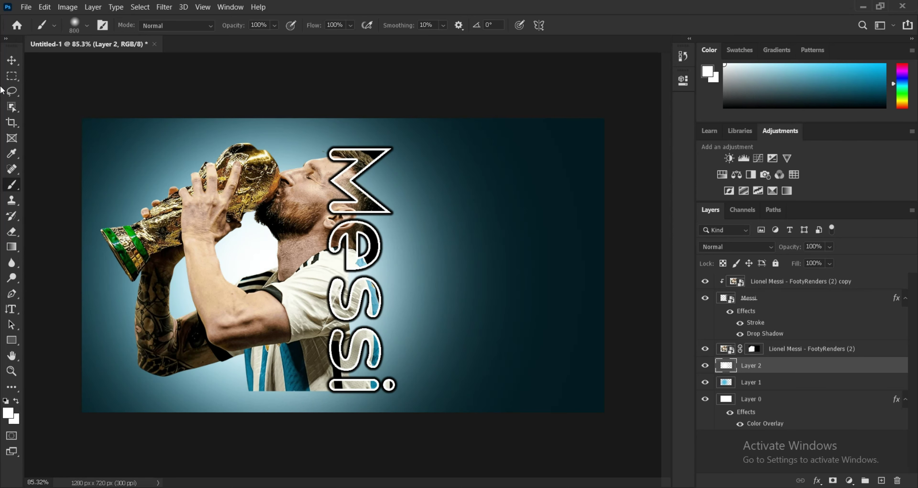
pyautogui.click(12, 60)
pyautogui.hotkey('ctrl', '0')
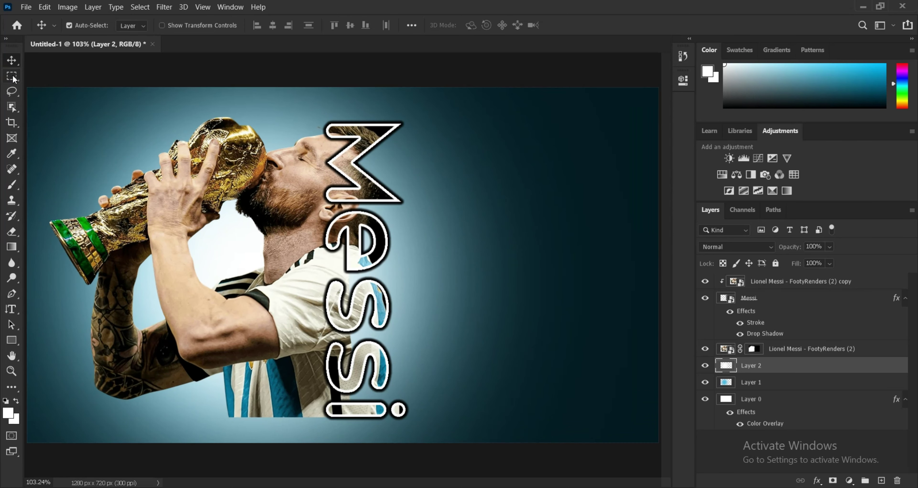
# Select all layers from the top FootyRenders copy down to Layer 0 and stamp them into merged Layer 3
pyautogui.click(371, 193)
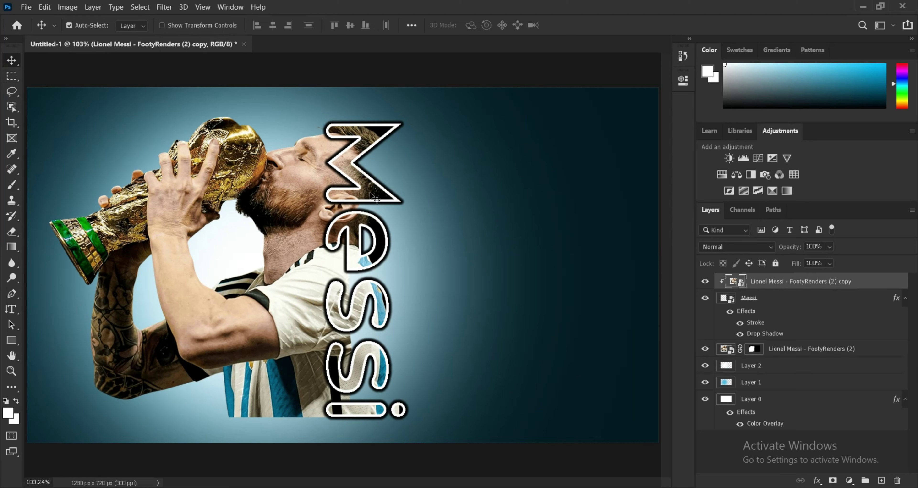
pyautogui.keyDown('ctrl'); pyautogui.click(816, 304); pyautogui.keyUp('ctrl')
pyautogui.moveTo(354, 246); pyautogui.dragTo(353, 247)
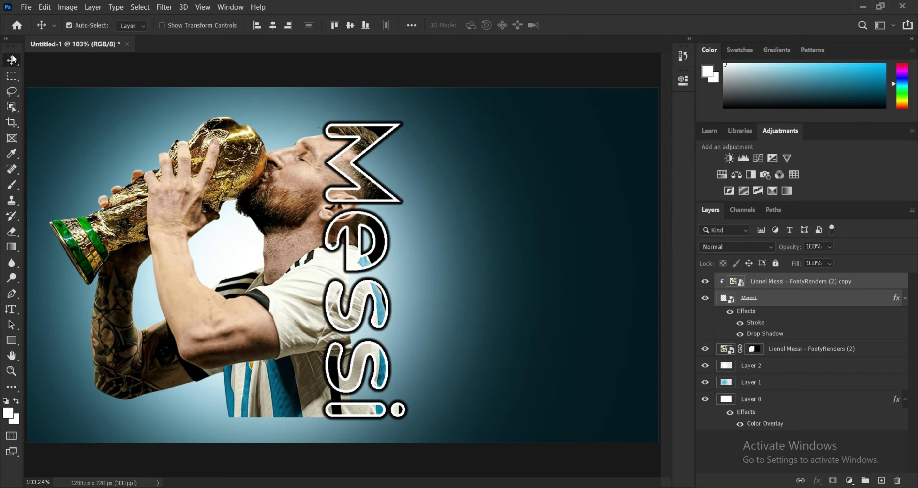
pyautogui.scroll(-2, 614, 294)
pyautogui.scroll(1, 634, 261)
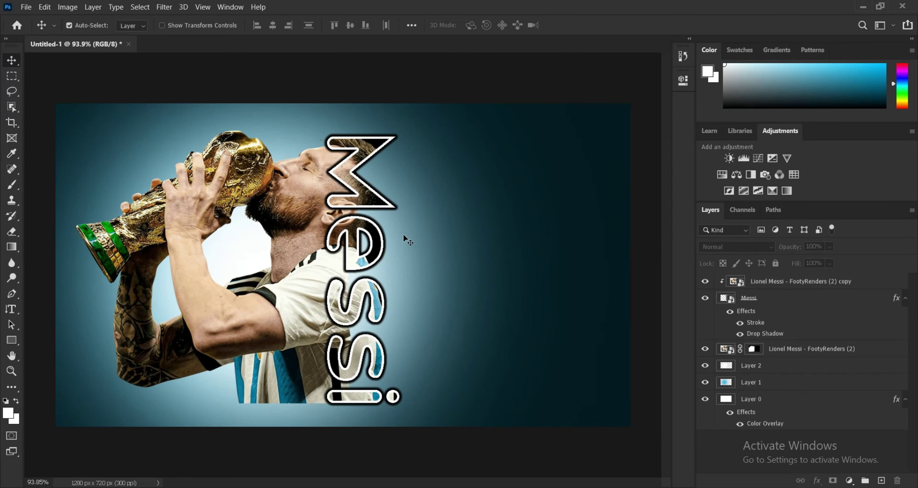
pyautogui.click(771, 281)
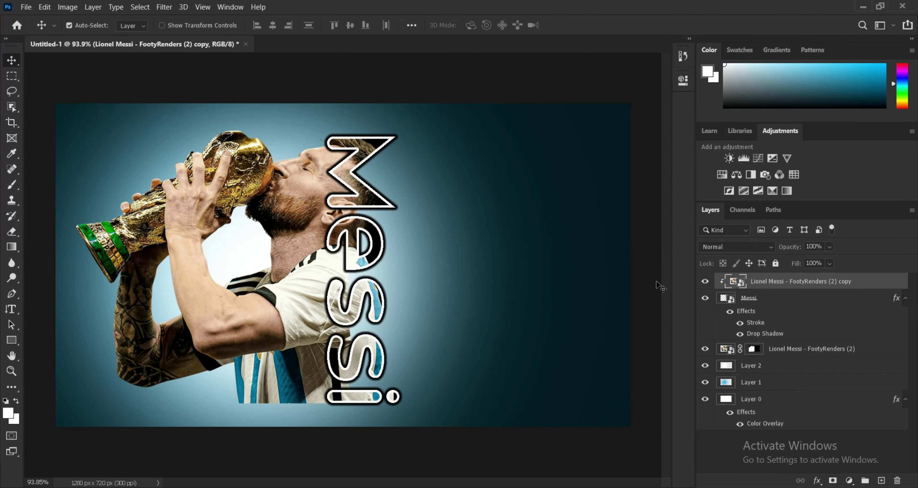
pyautogui.keyDown('shift'); pyautogui.click(787, 401); pyautogui.keyUp('shift')
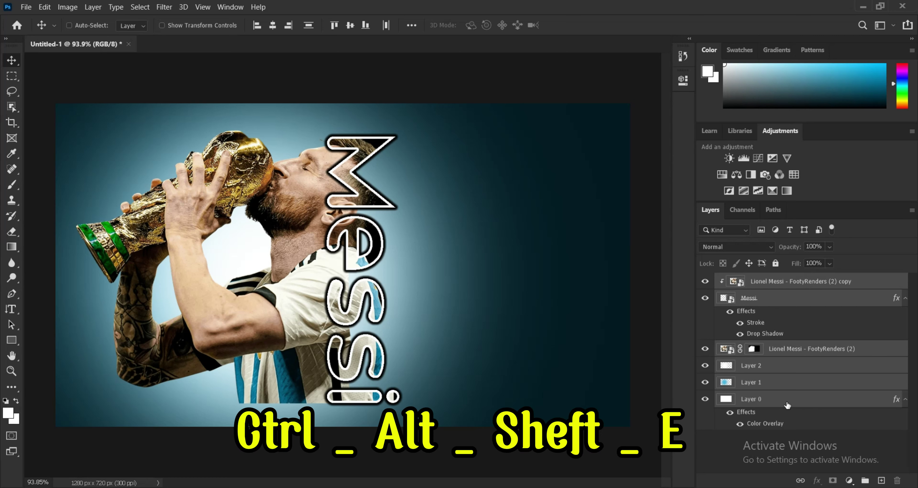
pyautogui.hotkey('ctrl', 'shift', 'alt', 'e')
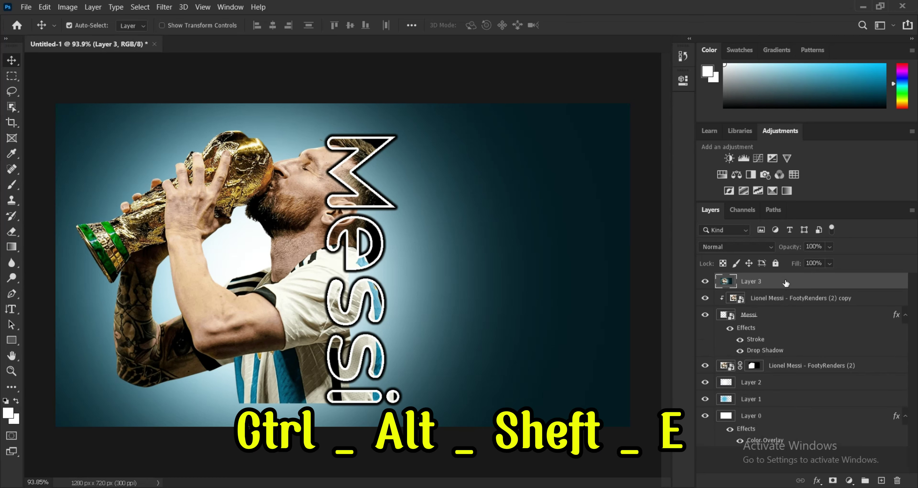
# In the Camera Raw Filter, set Exposure +0.30, Whites +21, Blacks -25 and Texture +34
pyautogui.click(165, 10)
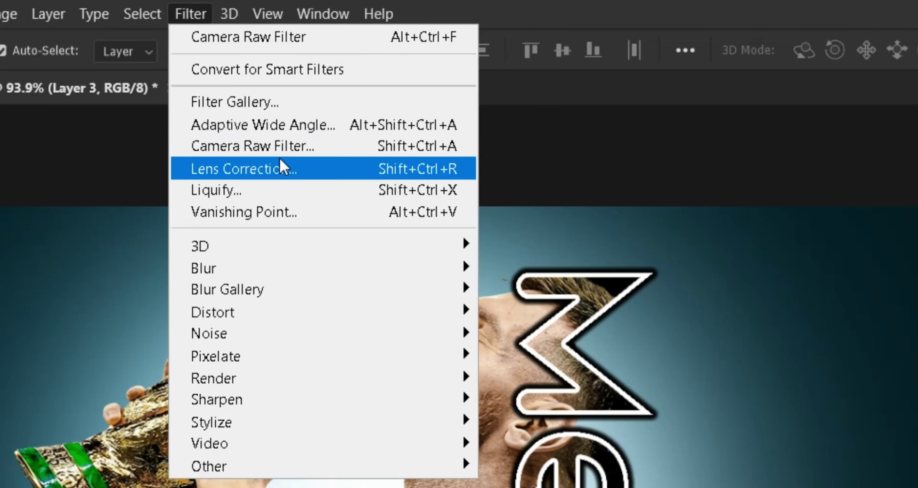
pyautogui.click(252, 74)
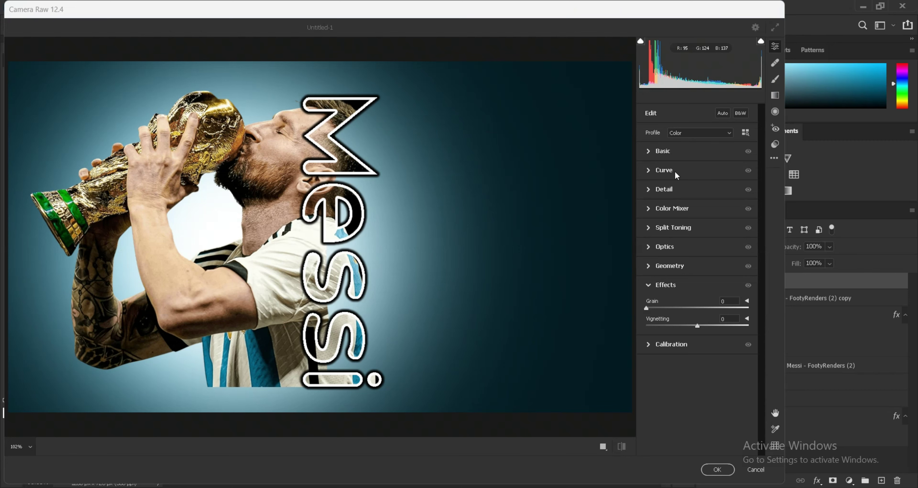
pyautogui.click(648, 151)
pyautogui.moveTo(698, 227); pyautogui.dragTo(699, 241)
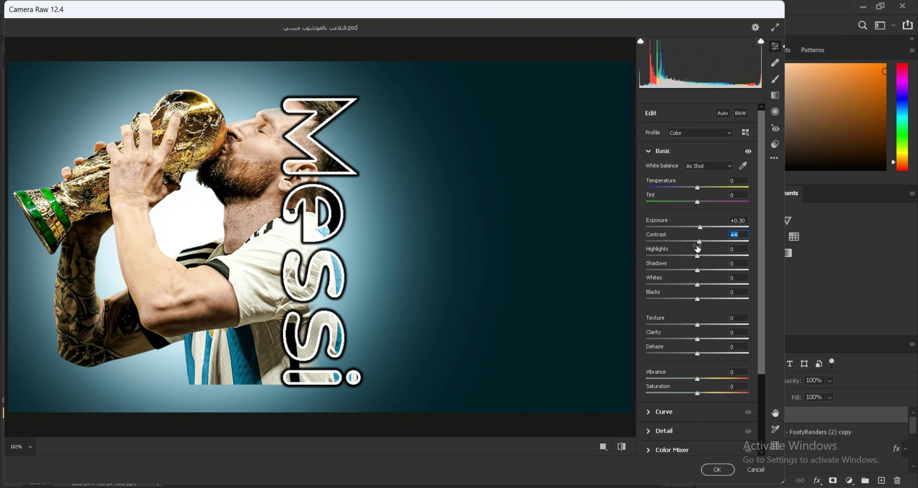
pyautogui.moveTo(698, 256); pyautogui.dragTo(698, 256)
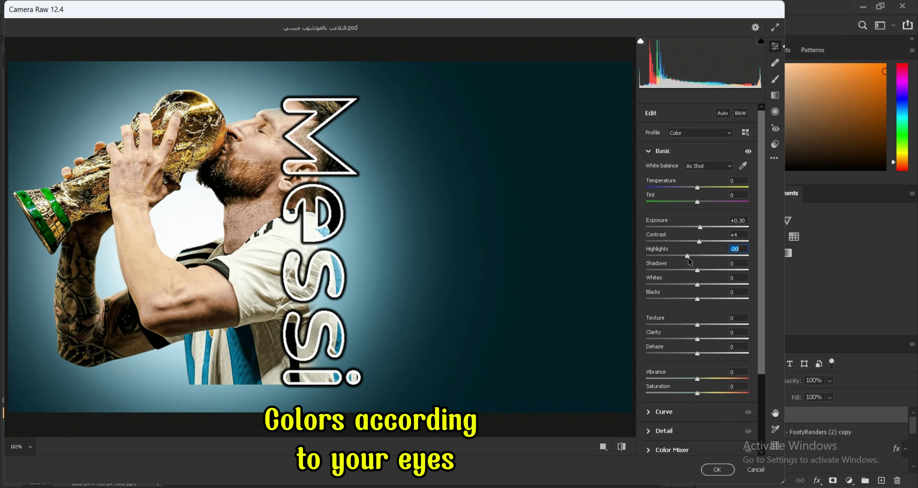
pyautogui.moveTo(698, 257)
pyautogui.mouseDown()
pyautogui.moveTo(691, 273)
pyautogui.moveTo(709, 284)
pyautogui.mouseUp()
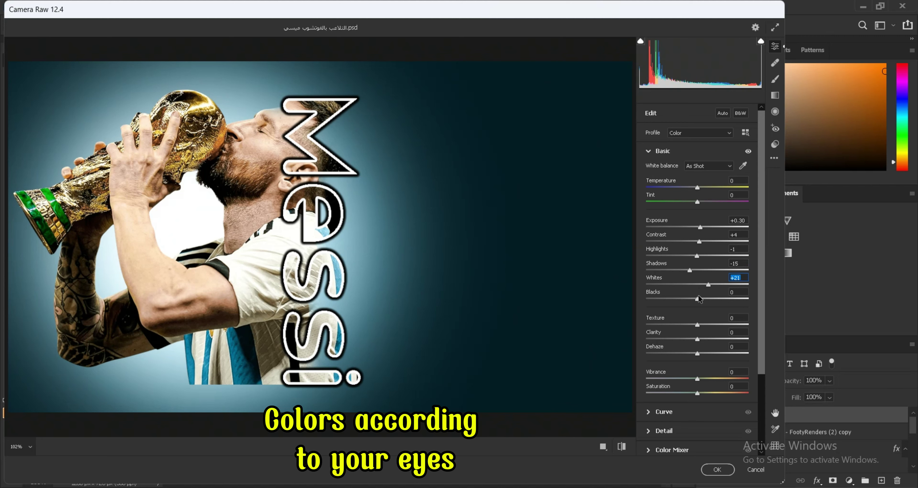
pyautogui.moveTo(698, 298)
pyautogui.mouseDown()
pyautogui.moveTo(686, 301)
pyautogui.moveTo(712, 324)
pyautogui.moveTo(702, 353)
pyautogui.moveTo(715, 324)
pyautogui.mouseUp()
pyautogui.click(712, 324)
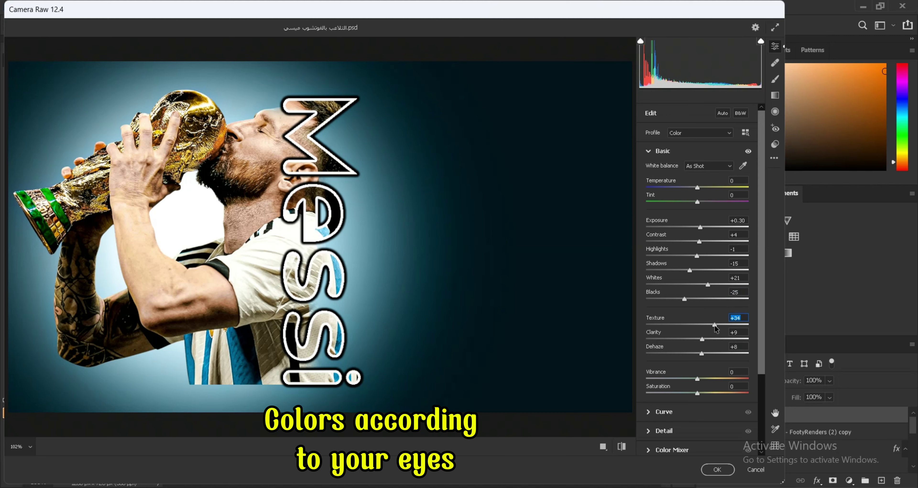
# Add Grain 38 under Effects and apply the Camera Raw grade to Layer 3
pyautogui.scroll(-1, 698, 381)
pyautogui.scroll(-1, 671, 396)
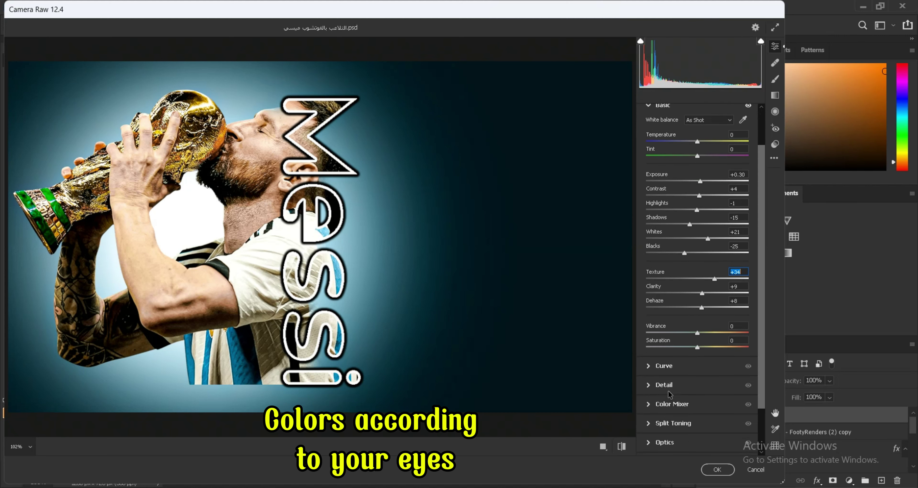
pyautogui.scroll(-1, 676, 387)
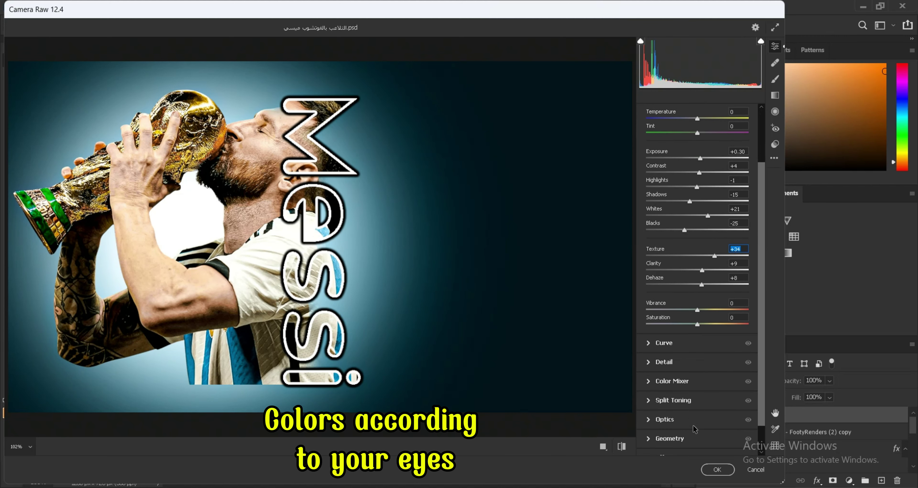
pyautogui.scroll(-1, 696, 429)
pyautogui.scroll(-1, 696, 426)
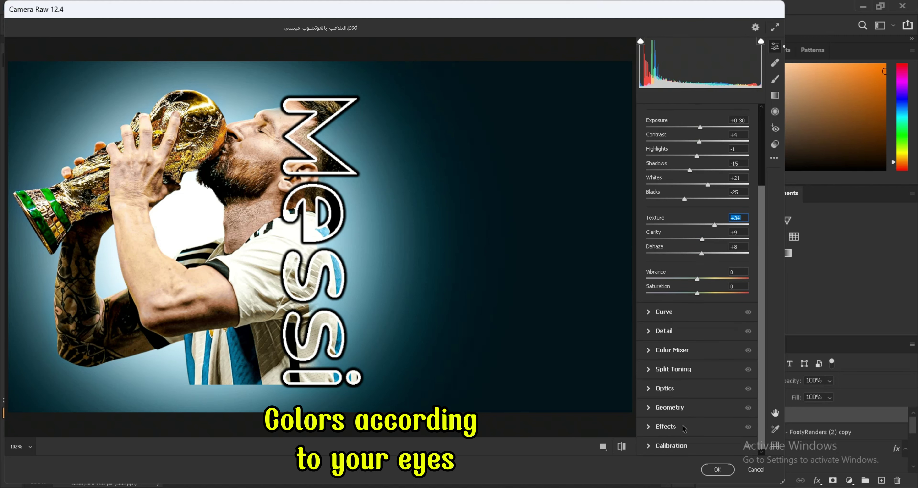
pyautogui.click(649, 427)
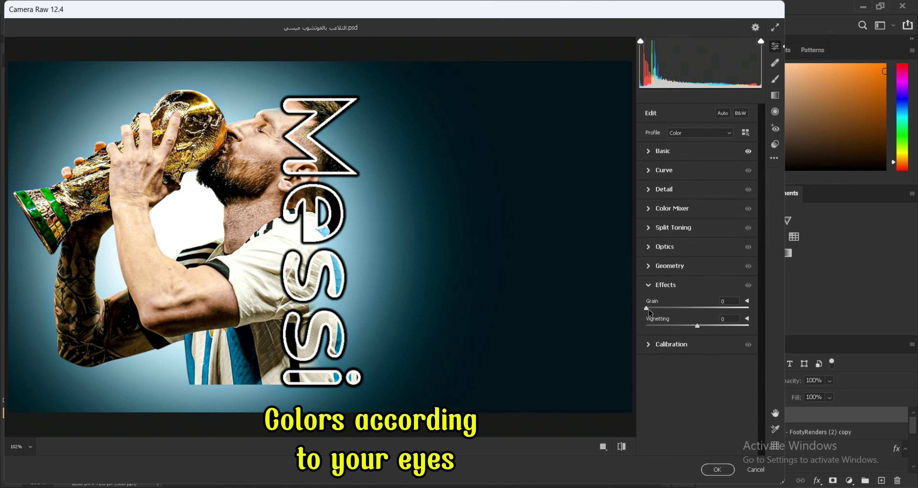
pyautogui.moveTo(647, 308); pyautogui.dragTo(686, 308)
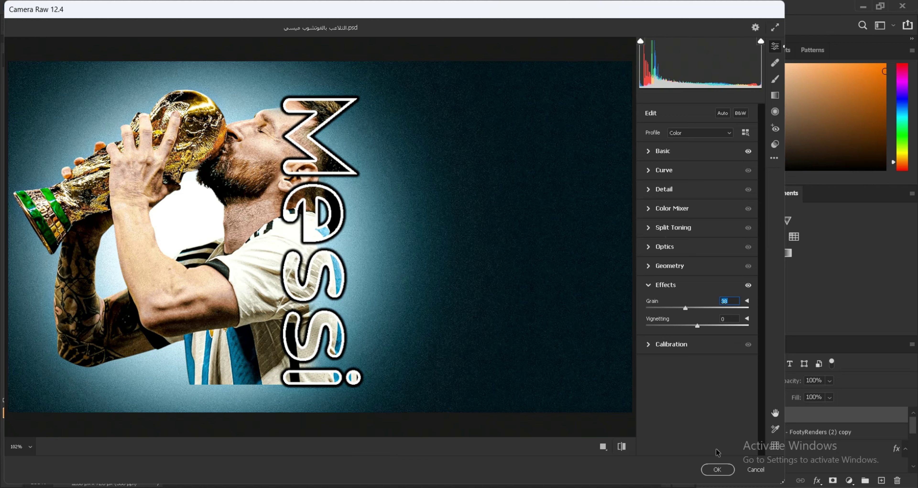
pyautogui.click(717, 469)
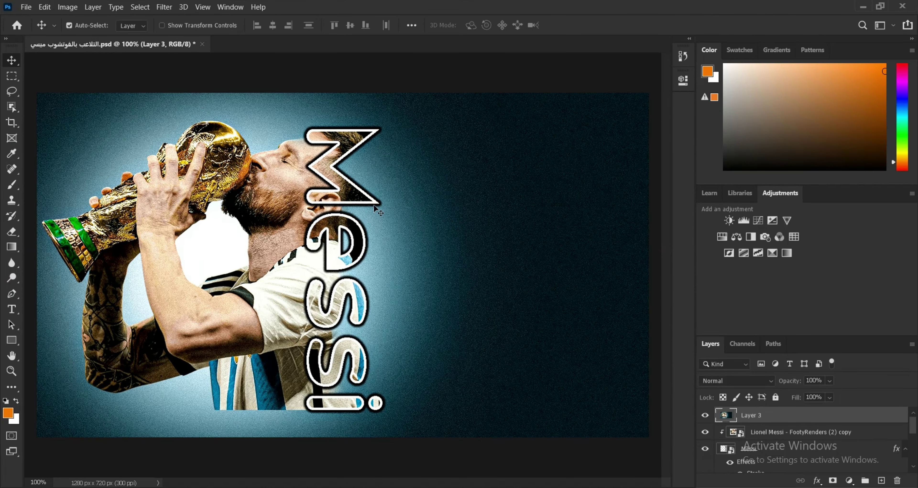
pyautogui.hotkey('ctrl', 'z')
pyautogui.hotkey('ctrl', 'shift', 'z')
pyautogui.click(706, 416)
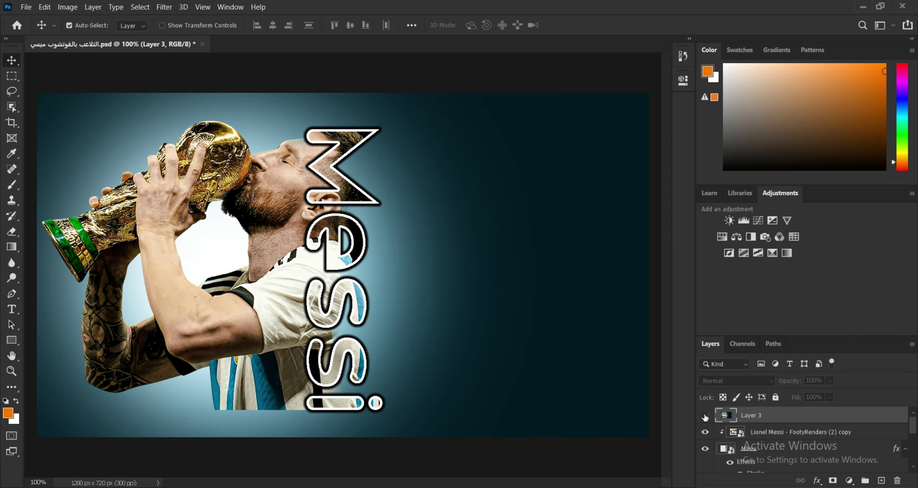
pyautogui.click(706, 416)
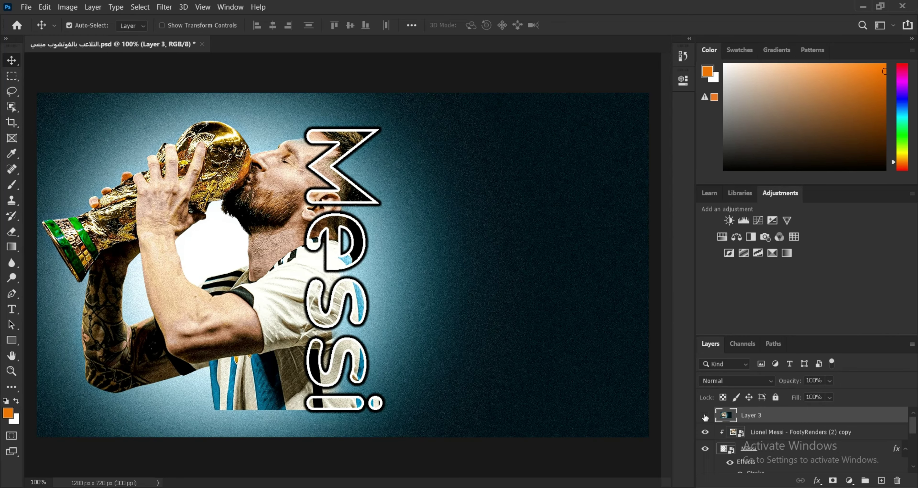
pyautogui.click(705, 415)
pyautogui.click(706, 416)
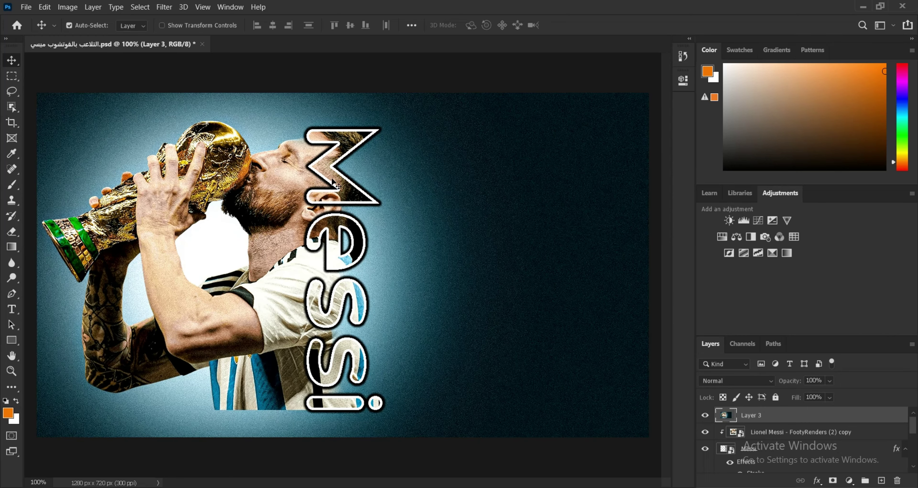